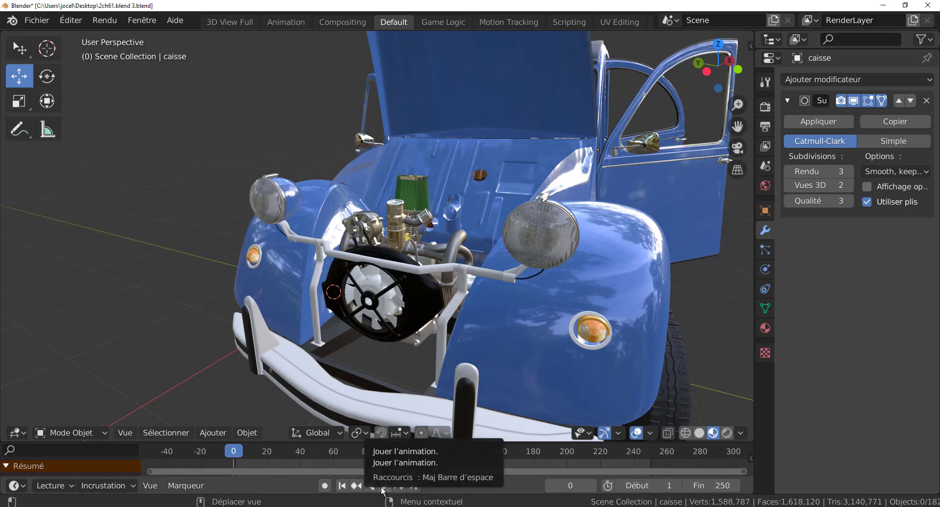
# - Play the 2CV animation, stop it at frame 28, view the whole car, and close the window
pyautogui.click(383, 487)
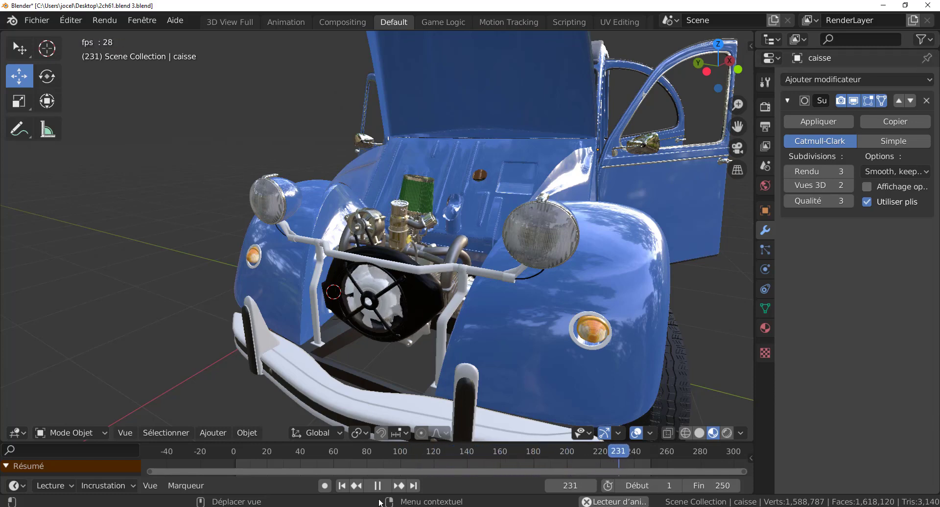
pyautogui.click(382, 485)
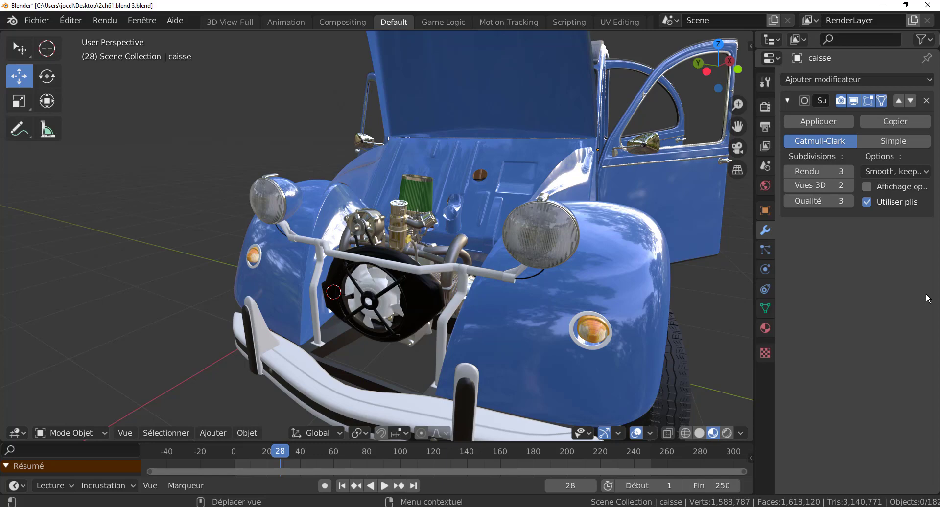
pyautogui.scroll(-4, 615, 279)
pyautogui.moveTo(578, 316)
pyautogui.mouseDown(button='middle')
pyautogui.moveTo(536, 322)
pyautogui.moveTo(539, 304)
pyautogui.moveTo(602, 305)
pyautogui.moveTo(568, 317)
pyautogui.mouseUp(button='middle')
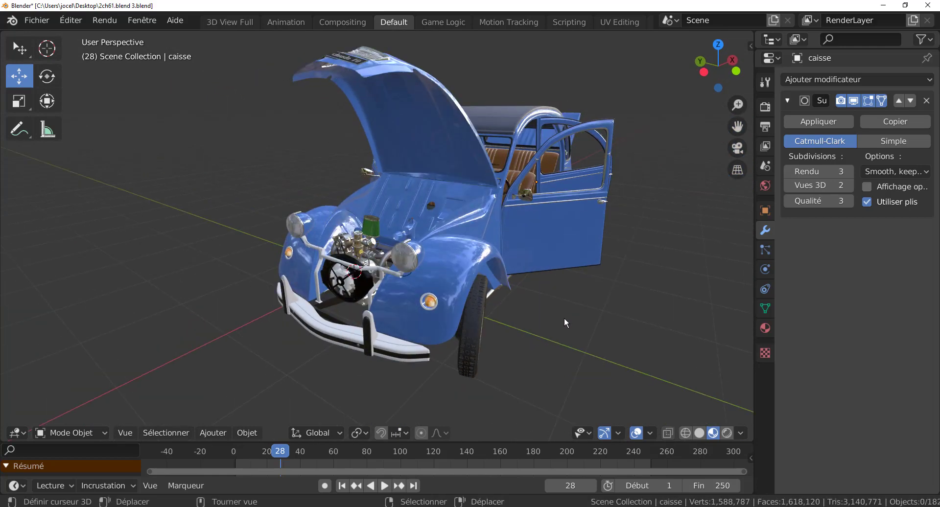
pyautogui.click(928, 5)
# - Close the first file without saving and return to the 2ch61.blend window
pyautogui.click(498, 274)
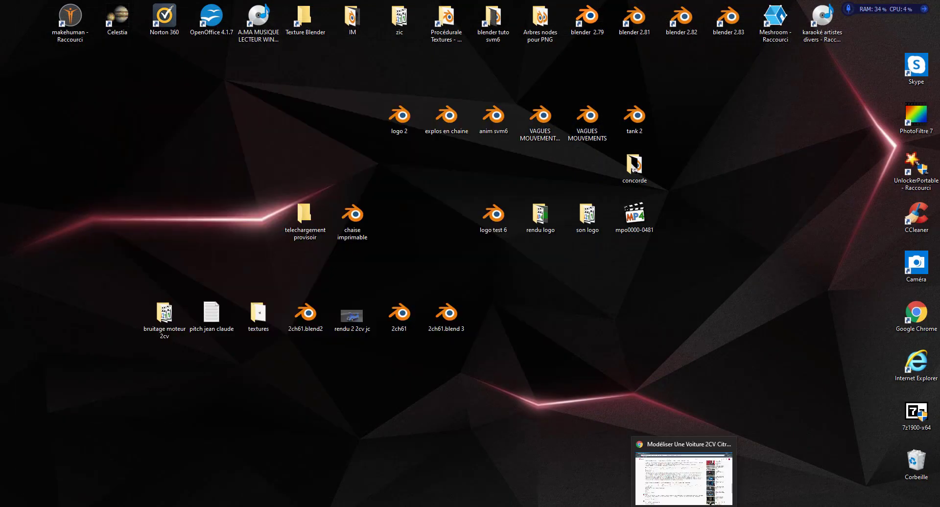
pyautogui.click(683, 473)
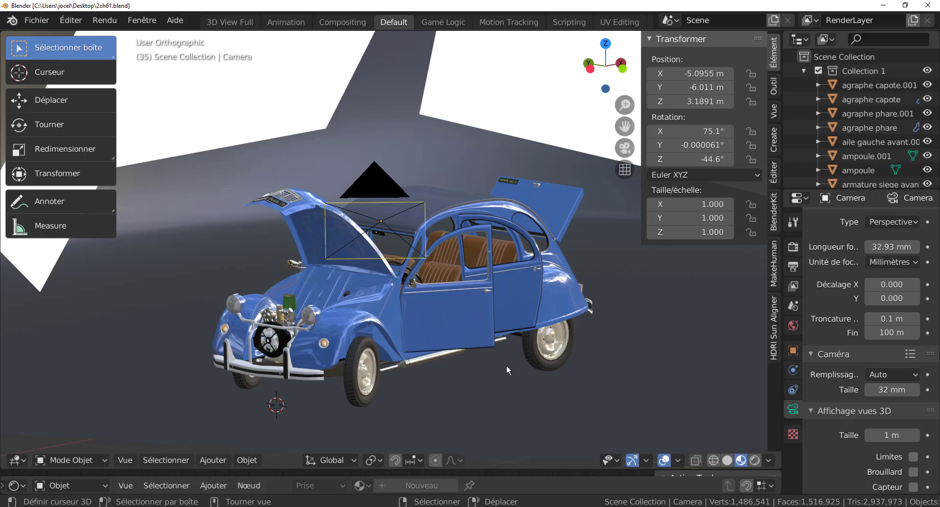
# - Widen the 3D view and delete the ground plane under the car
pyautogui.moveTo(503, 375)
pyautogui.mouseDown(button='middle')
pyautogui.moveTo(488, 376)
pyautogui.moveTo(513, 351)
pyautogui.mouseUp(button='middle')
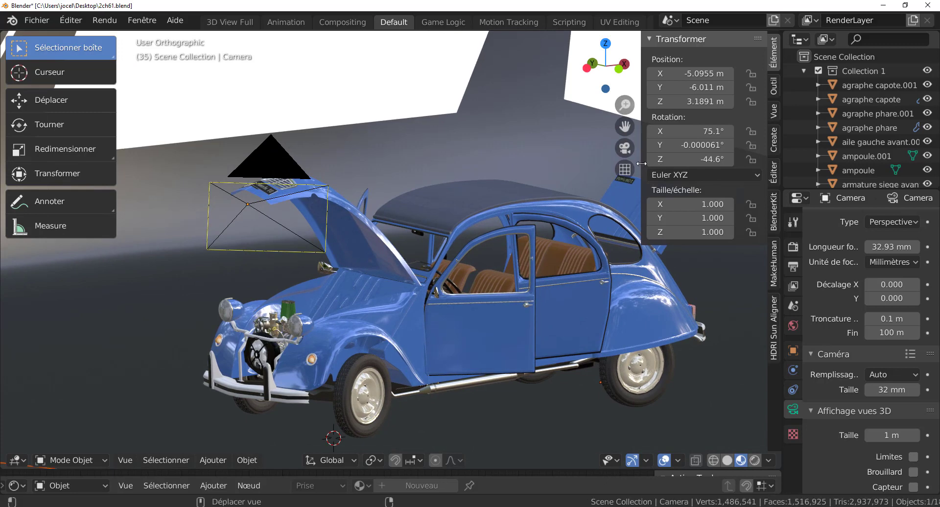
pyautogui.moveTo(641, 161); pyautogui.dragTo(738, 161)
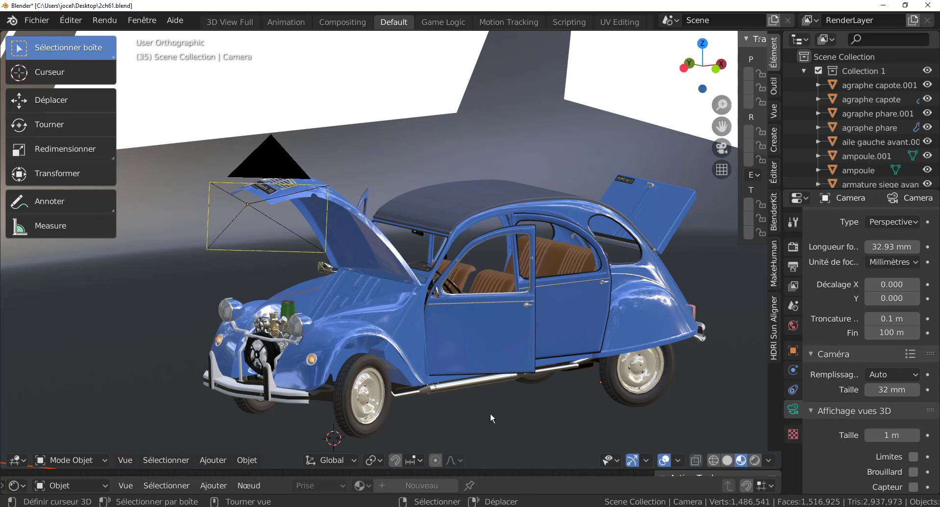
pyautogui.moveTo(486, 416)
pyautogui.mouseDown(button='middle')
pyautogui.moveTo(530, 412)
pyautogui.moveTo(448, 416)
pyautogui.moveTo(516, 407)
pyautogui.mouseUp(button='middle')
pyautogui.click(516, 404)
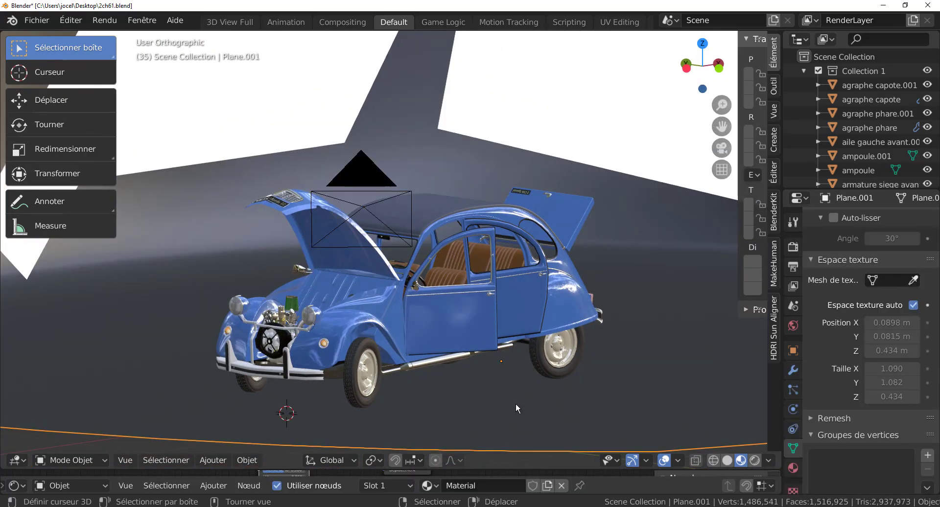
pyautogui.scroll(-2, 516, 404)
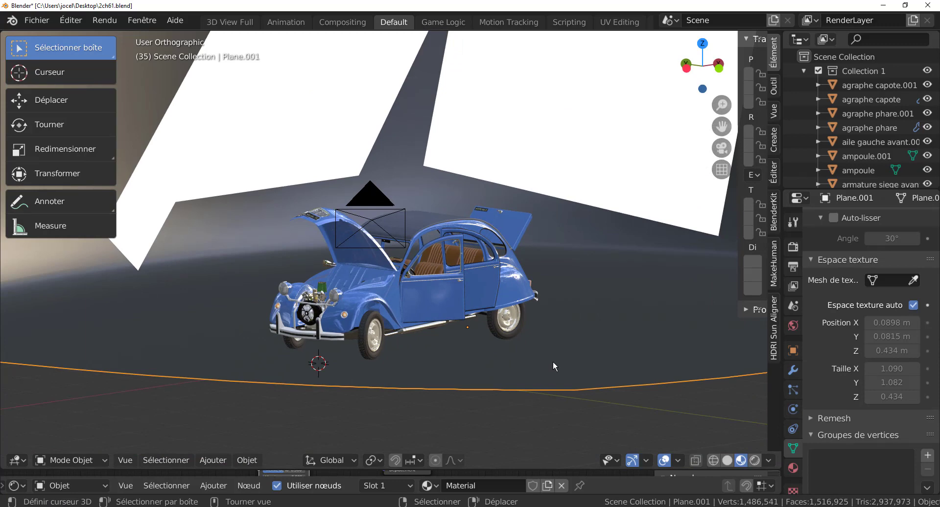
pyautogui.press('h')
# - Delete the white lighting planes on the left and right of the car
pyautogui.click(580, 159)
pyautogui.moveTo(579, 159); pyautogui.dragTo(430, 185, button='middle')
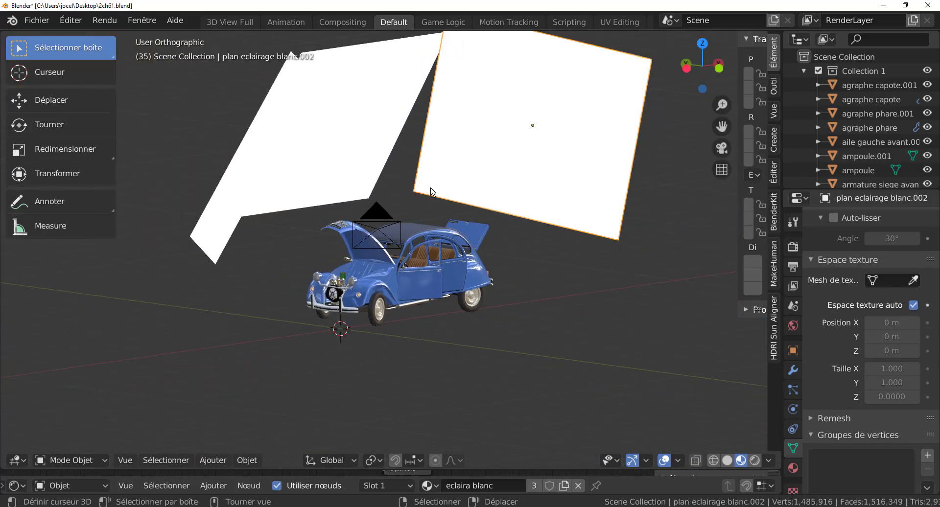
pyautogui.keyDown('shift'); pyautogui.click(279, 171); pyautogui.keyUp('shift')
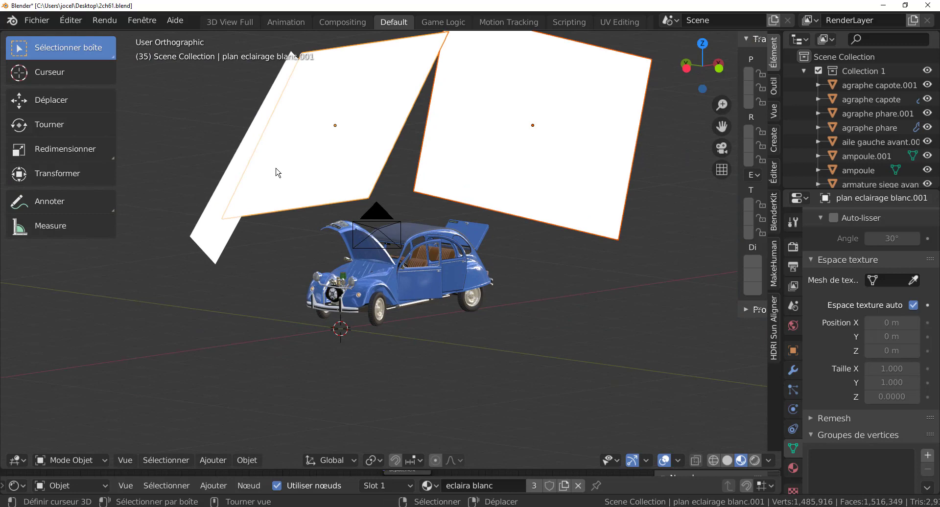
pyautogui.press('h')
pyautogui.click(259, 164)
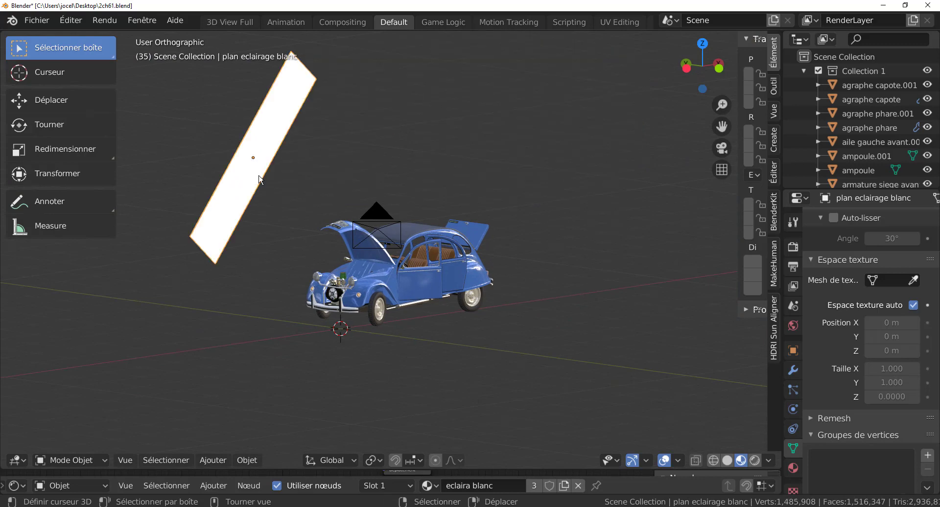
pyautogui.press('h')
# - Delete the large white plane above the car
pyautogui.moveTo(296, 210)
pyautogui.mouseDown(button='middle')
pyautogui.moveTo(415, 275)
pyautogui.moveTo(380, 283)
pyautogui.moveTo(390, 266)
pyautogui.mouseUp(button='middle')
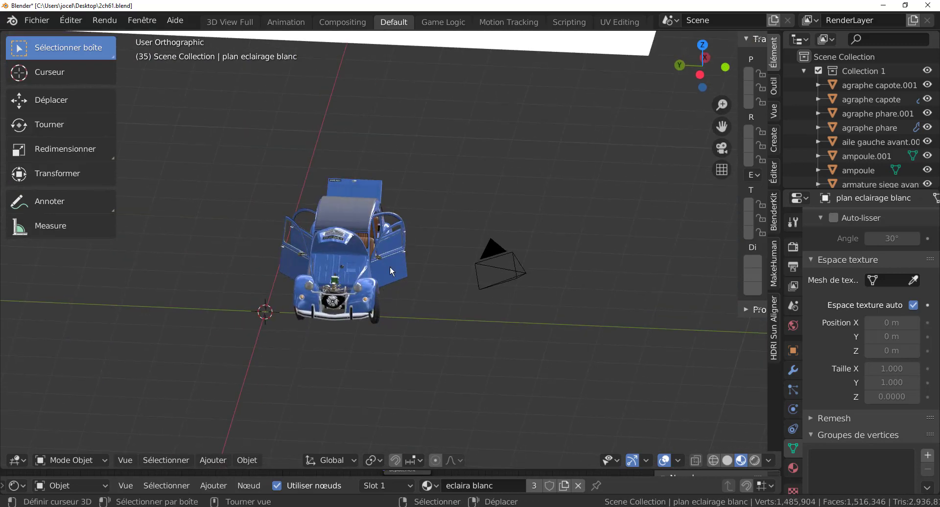
pyautogui.scroll(-4, 390, 266)
pyautogui.click(420, 121)
pyautogui.press('g')
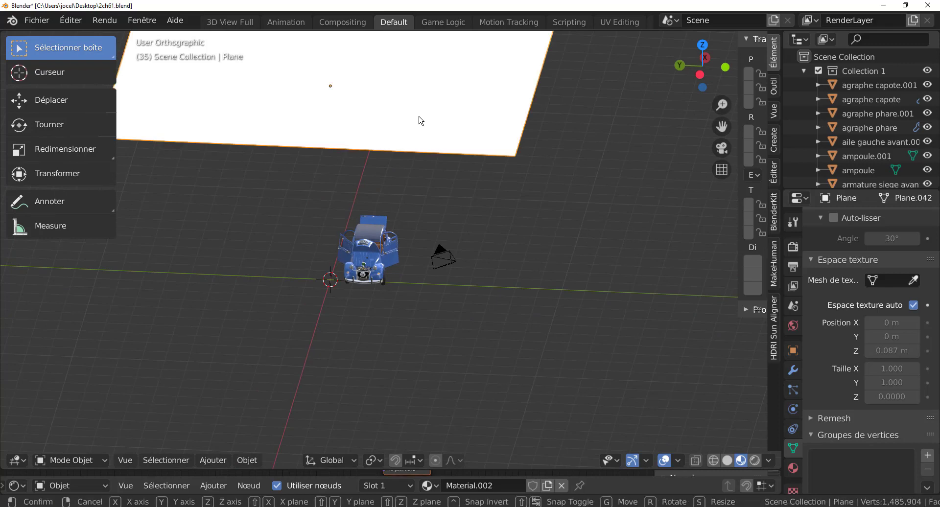
pyautogui.press('Escape')
pyautogui.press('Delete')
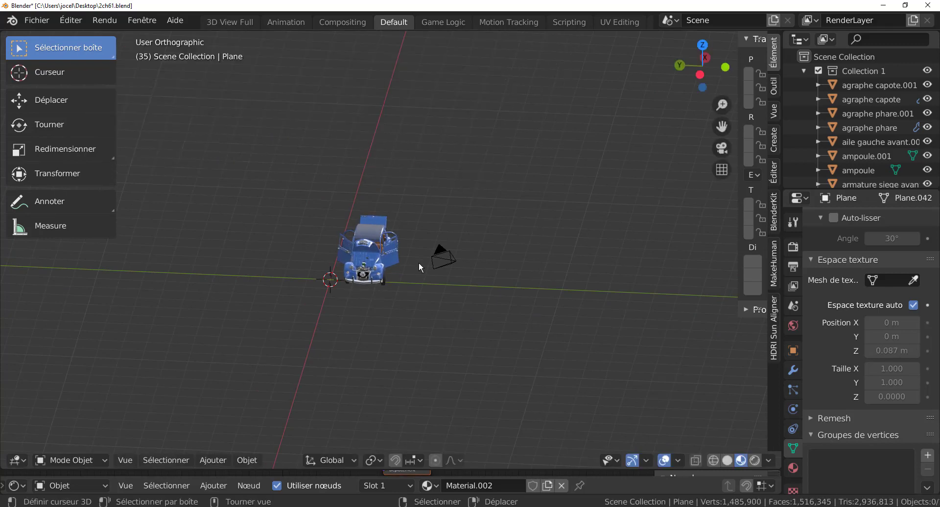
pyautogui.scroll(5, 418, 270)
# - Centre the view on the car's roof (capote), then deselect everything
pyautogui.scroll(3, 417, 269)
pyautogui.moveTo(412, 269); pyautogui.dragTo(383, 274, button='middle')
pyautogui.scroll(1, 400, 270)
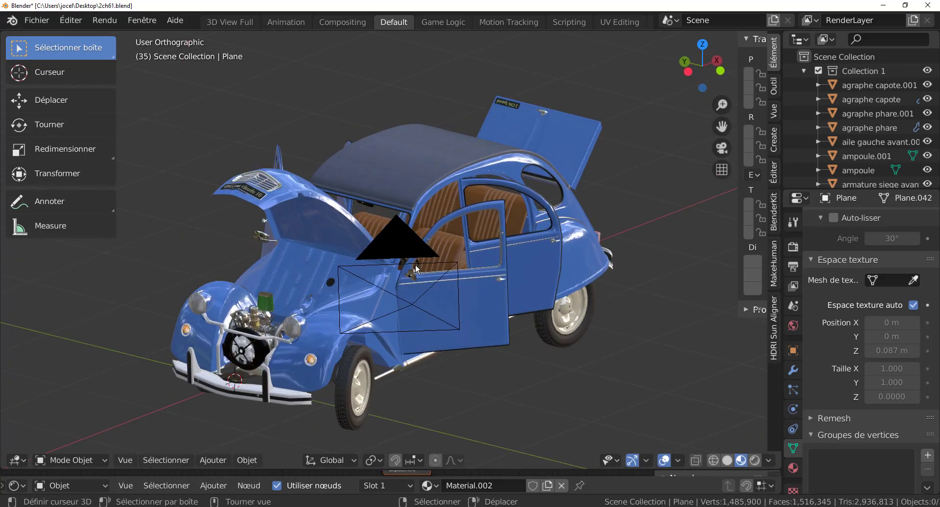
pyautogui.scroll(1, 419, 262)
pyautogui.click(424, 155)
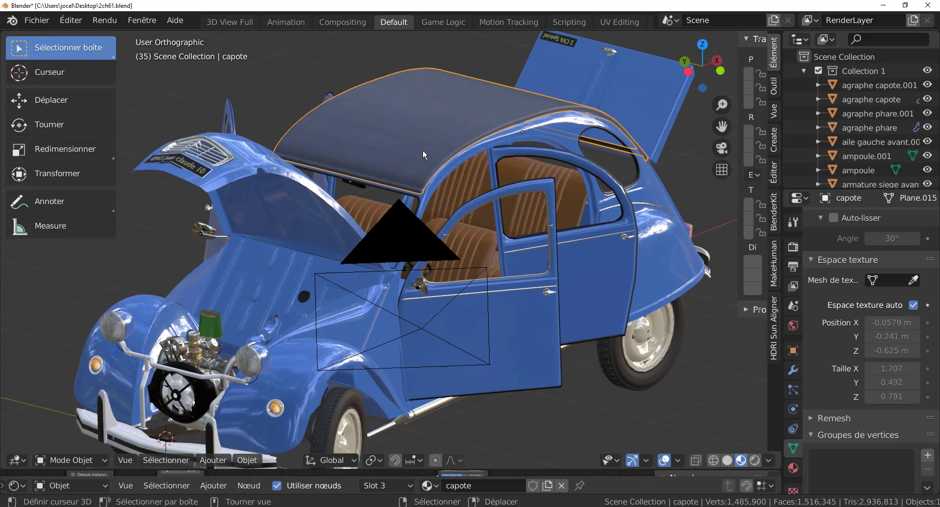
pyautogui.press('KP_Decimal')
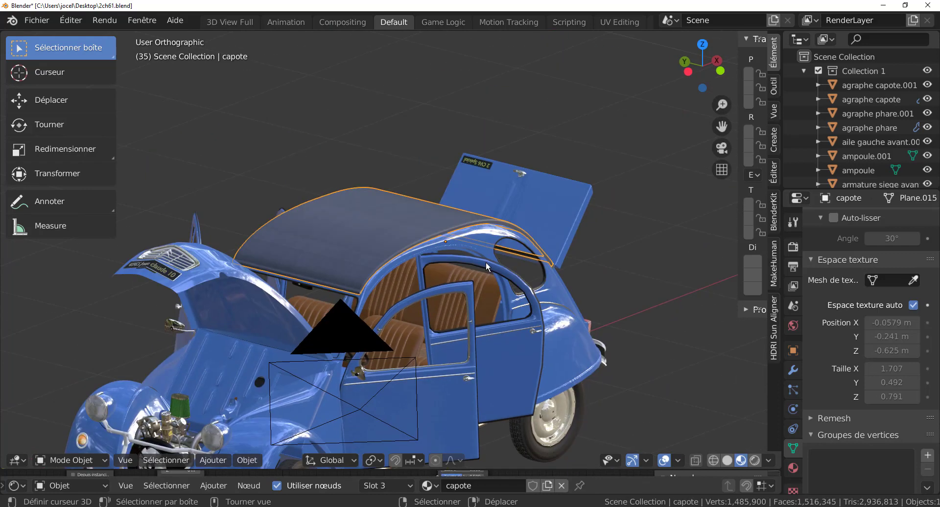
pyautogui.keyDown('shift'); pyautogui.moveTo(486, 261); pyautogui.dragTo(524, 163, button='middle'); pyautogui.keyUp('shift')
pyautogui.click(678, 208)
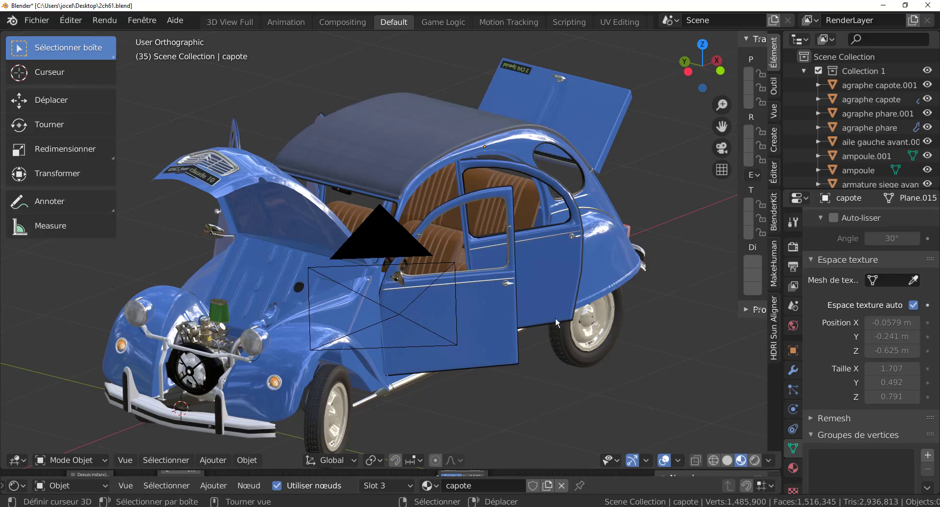
# - Orbit and zoom from a front view to a three-quarter view of the car
pyautogui.scroll(-2, 510, 371)
pyautogui.scroll(-1, 509, 346)
pyautogui.moveTo(510, 346); pyautogui.dragTo(531, 348, button='middle')
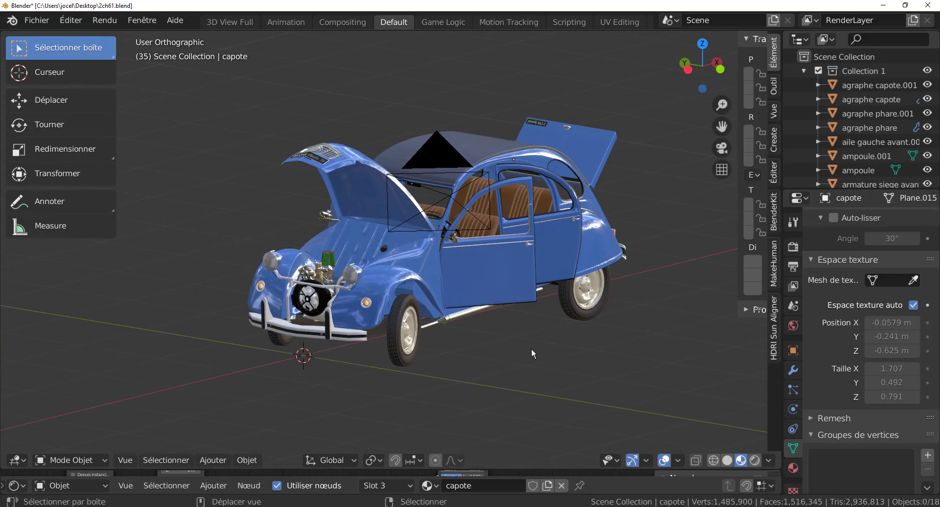
pyautogui.scroll(1, 531, 348)
pyautogui.scroll(1, 506, 348)
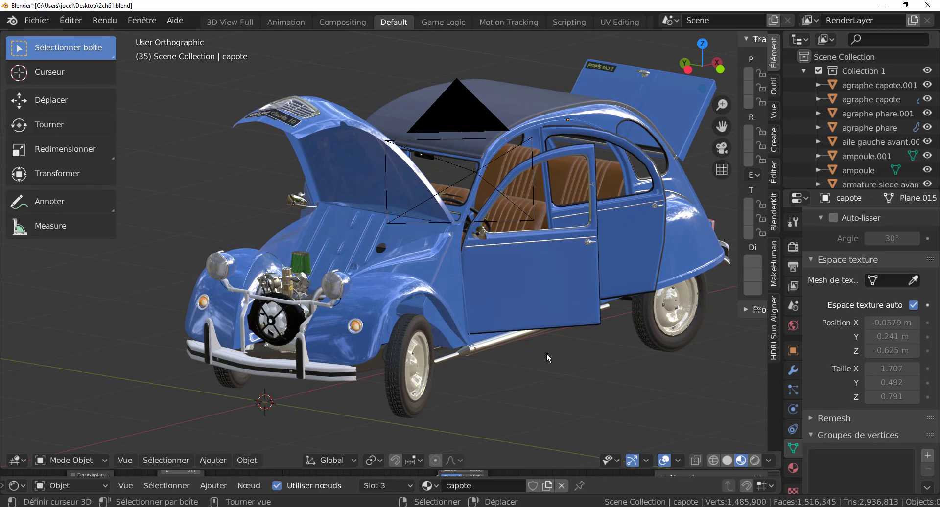
pyautogui.moveTo(547, 358); pyautogui.dragTo(546, 356, button='middle')
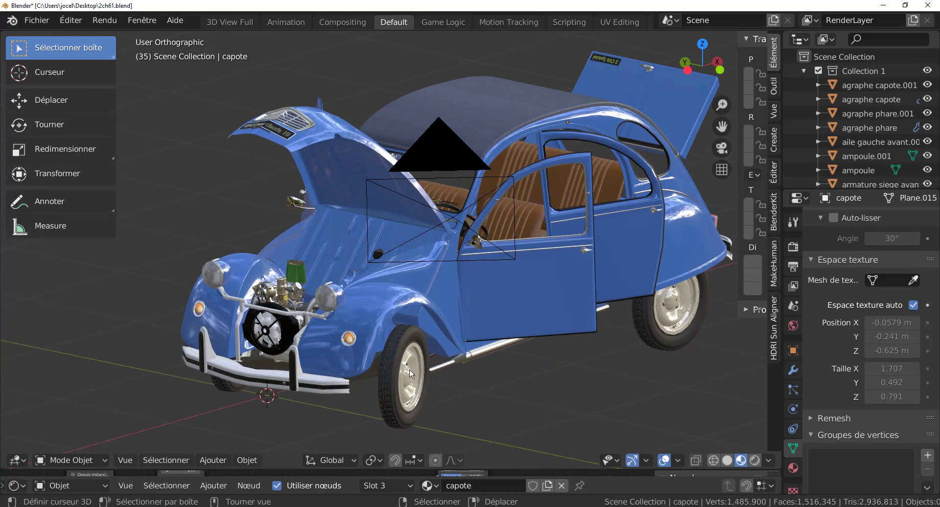
pyautogui.scroll(1, 367, 366)
pyautogui.scroll(1, 252, 308)
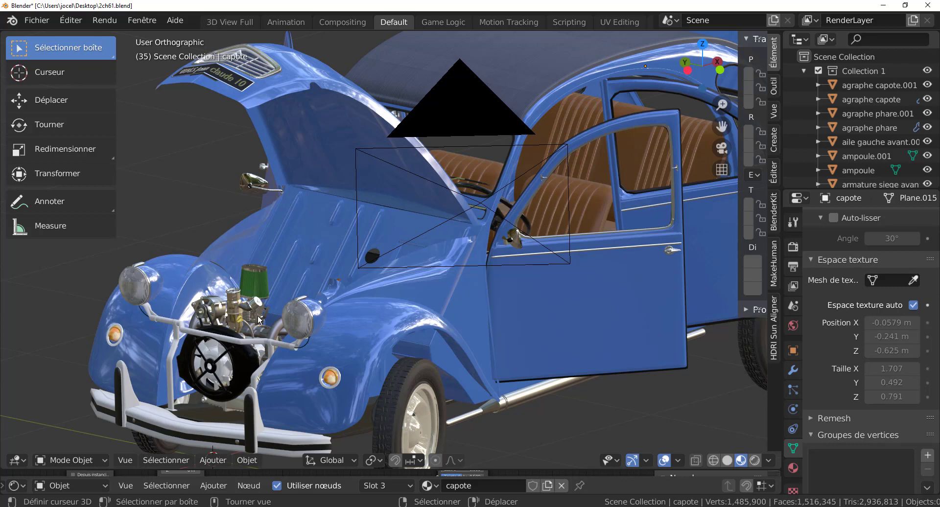
pyautogui.keyDown('shift'); pyautogui.moveTo(314, 335); pyautogui.dragTo(308, 303, button='middle'); pyautogui.keyUp('shift')
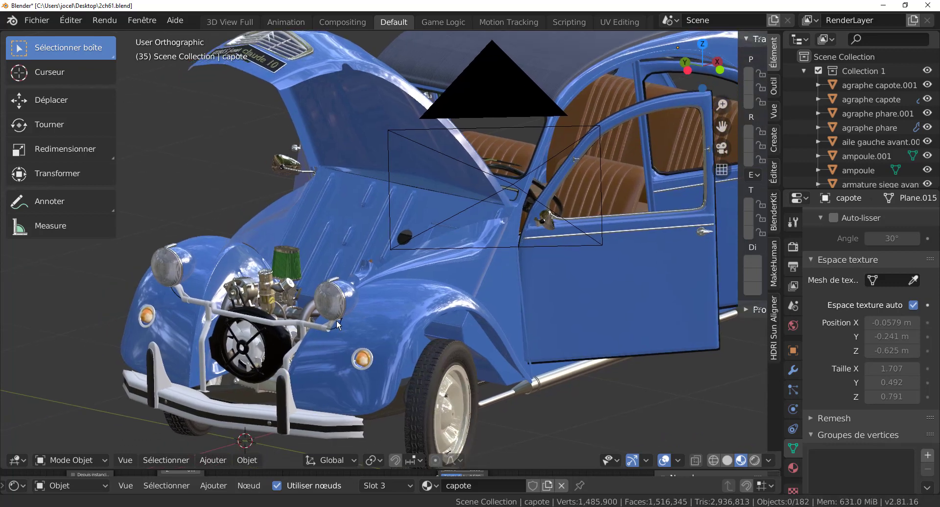
pyautogui.scroll(1, 299, 301)
pyautogui.scroll(1, 283, 296)
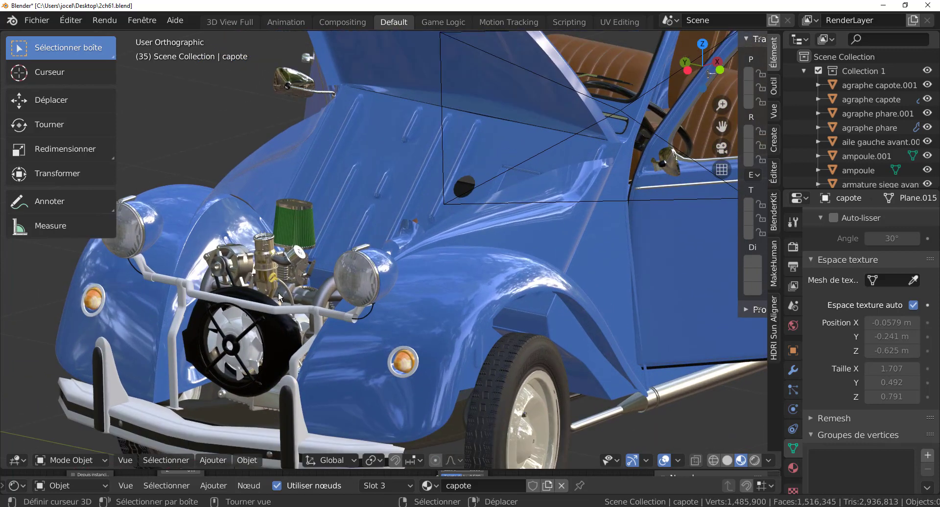
pyautogui.scroll(-1, 247, 273)
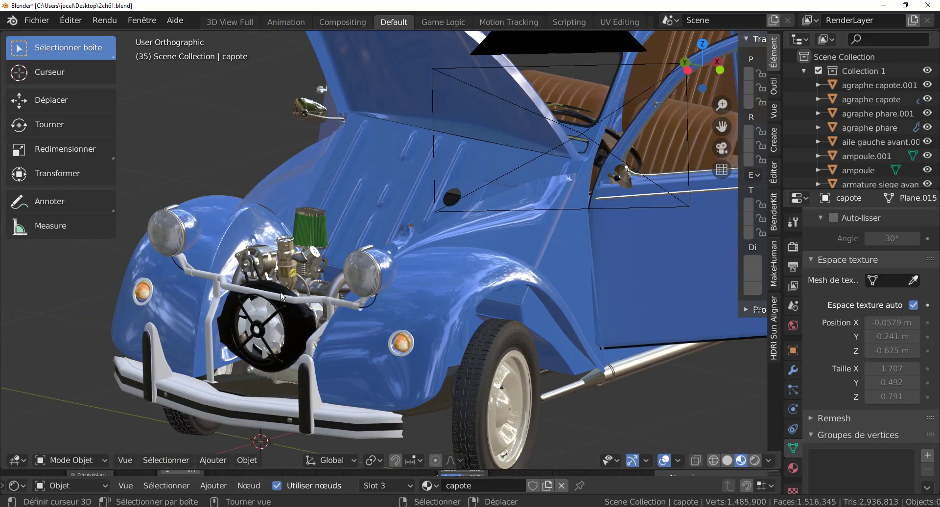
pyautogui.scroll(-1, 304, 295)
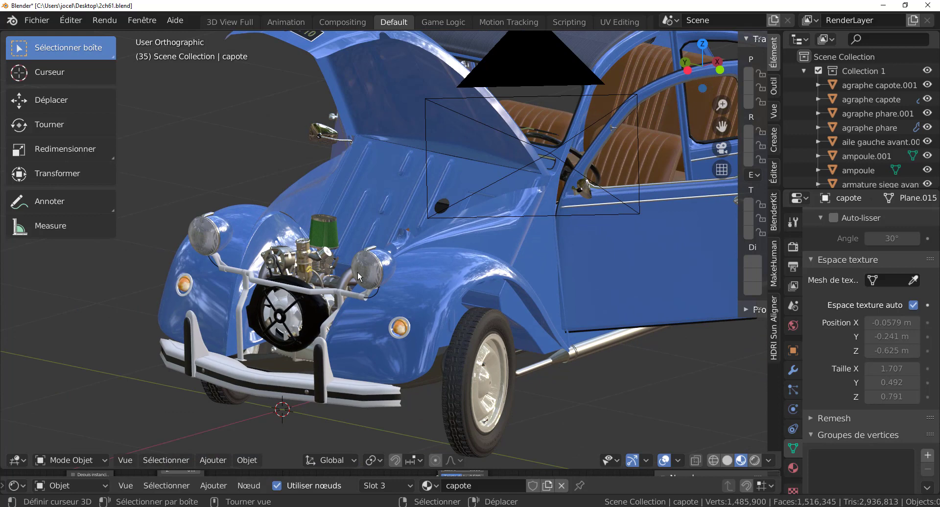
pyautogui.scroll(-1, 358, 271)
# - Orbit to a low side angle and zoom in on the rear wheel and underside
pyautogui.moveTo(404, 312); pyautogui.dragTo(408, 314, button='middle')
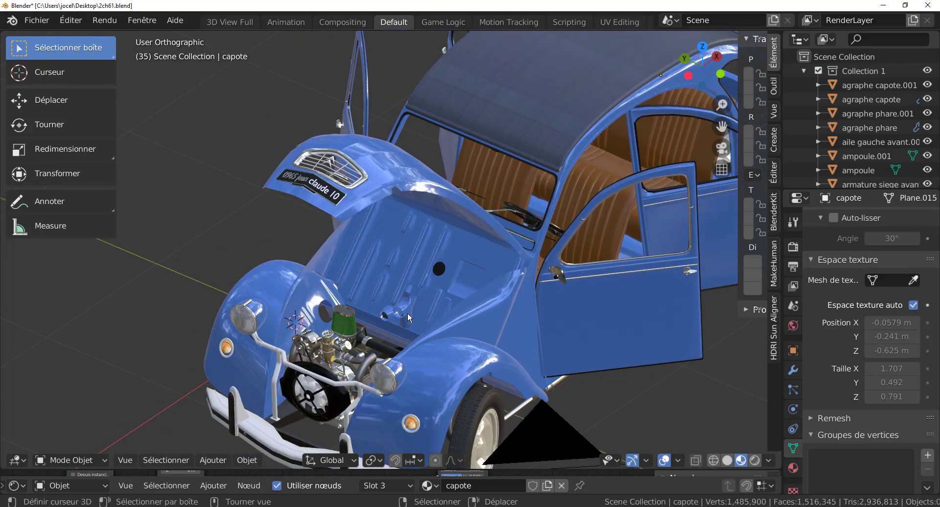
pyautogui.scroll(1, 389, 328)
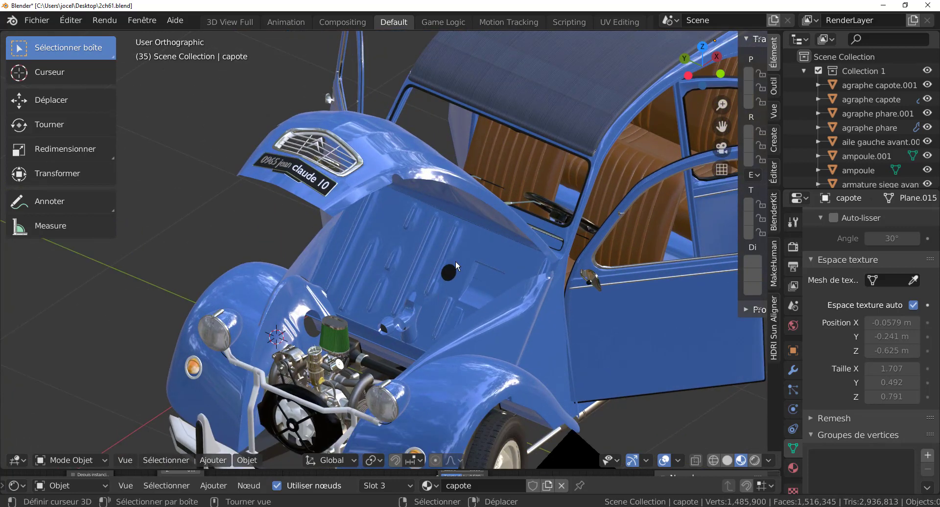
pyautogui.scroll(-2, 454, 262)
pyautogui.scroll(-1, 415, 303)
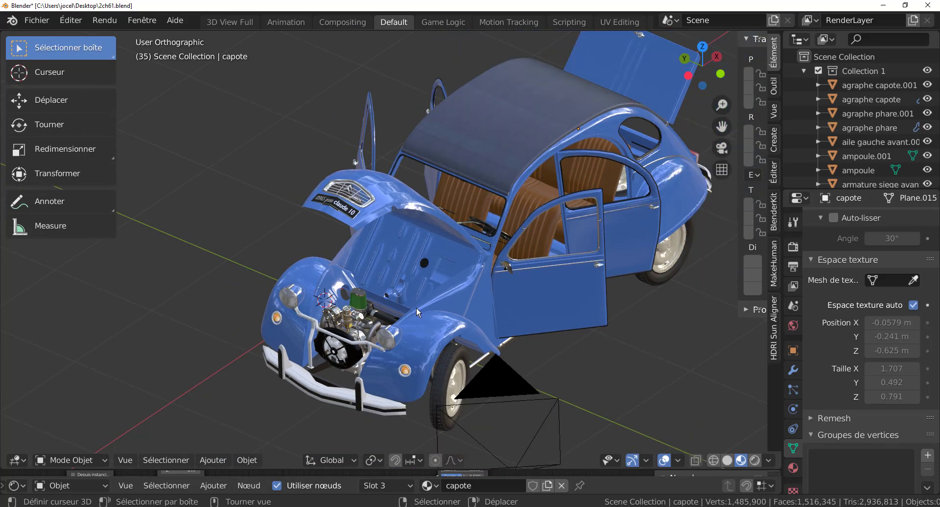
pyautogui.moveTo(416, 307)
pyautogui.mouseDown(button='middle')
pyautogui.moveTo(425, 294)
pyautogui.moveTo(401, 289)
pyautogui.mouseUp(button='middle')
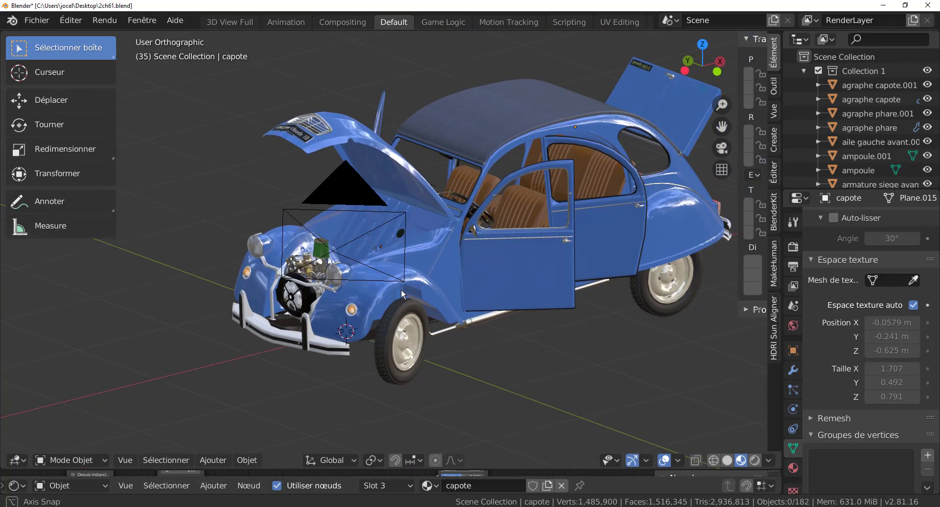
pyautogui.scroll(2, 389, 307)
pyautogui.scroll(1, 389, 307)
pyautogui.keyDown('shift'); pyautogui.moveTo(490, 343); pyautogui.dragTo(451, 355, button='middle'); pyautogui.keyUp('shift')
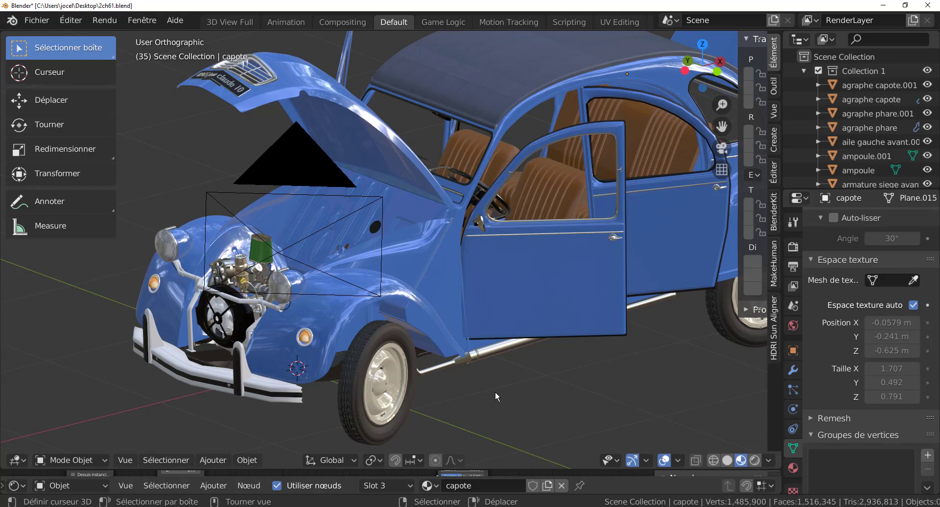
pyautogui.moveTo(495, 392)
pyautogui.mouseDown(button='middle')
pyautogui.moveTo(437, 333)
pyautogui.moveTo(364, 374)
pyautogui.moveTo(218, 391)
pyautogui.moveTo(348, 342)
pyautogui.moveTo(345, 334)
pyautogui.moveTo(366, 324)
pyautogui.moveTo(470, 322)
pyautogui.mouseUp(button='middle')
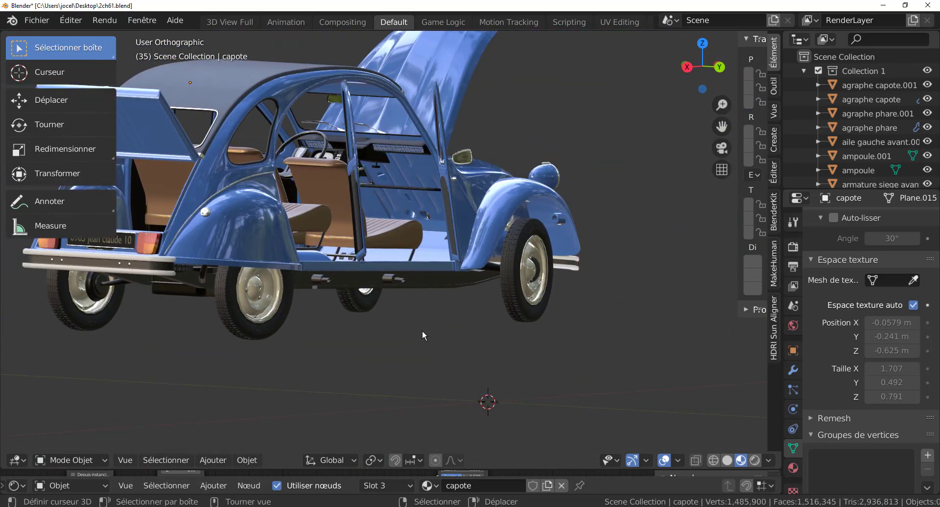
pyautogui.scroll(1, 422, 330)
pyautogui.scroll(1, 513, 327)
pyautogui.scroll(2, 569, 351)
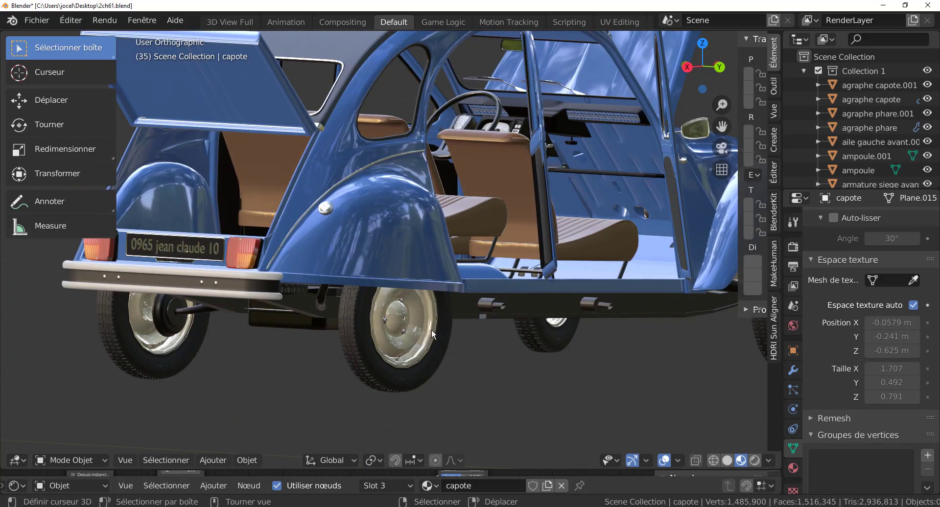
# - Raise the rear rim jante.003's Subdivision viewport level from 0 to 1
pyautogui.click(431, 329)
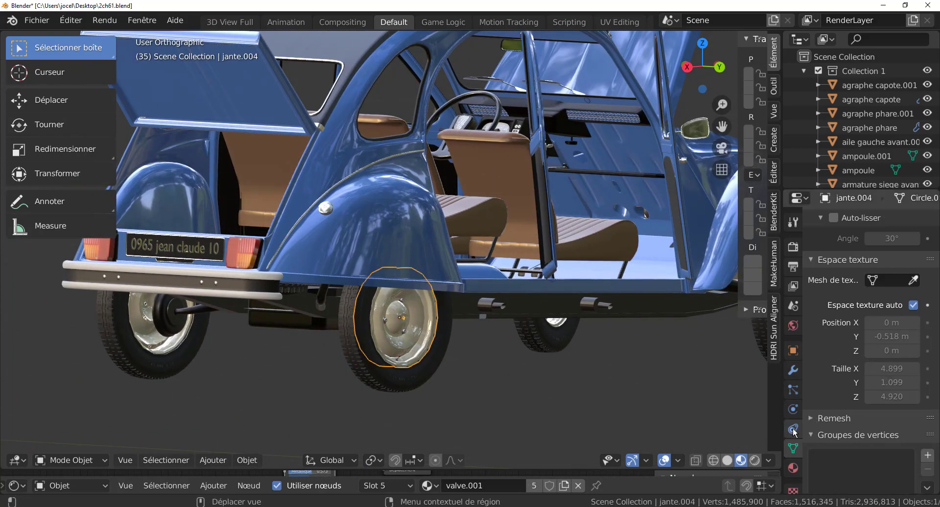
pyautogui.click(793, 370)
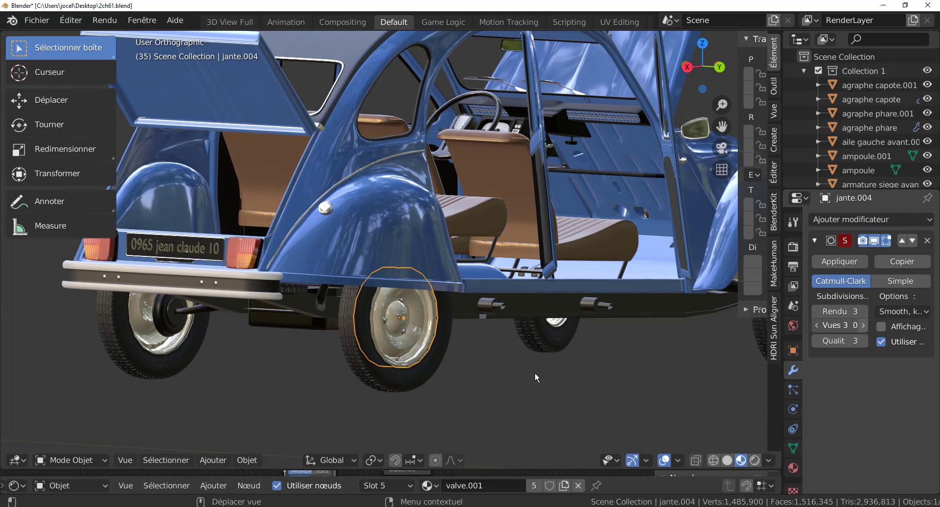
pyautogui.click(167, 355)
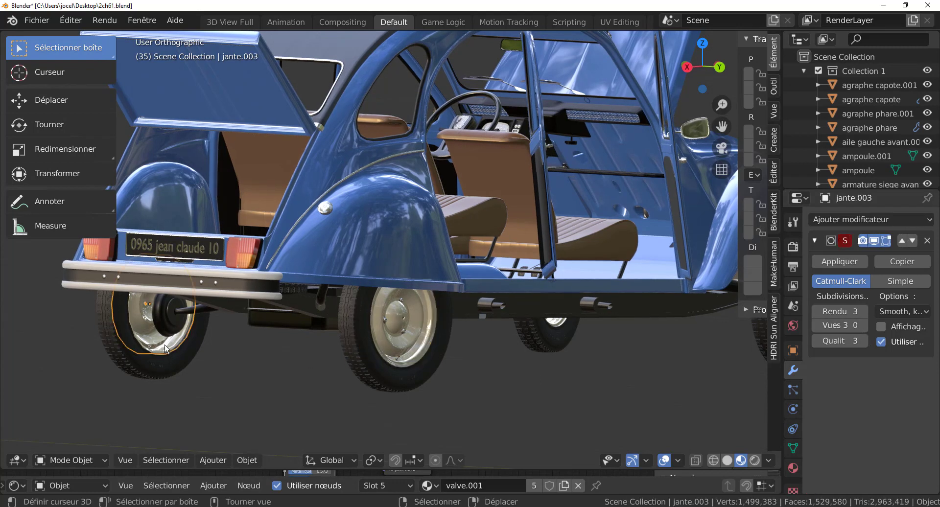
pyautogui.click(864, 326)
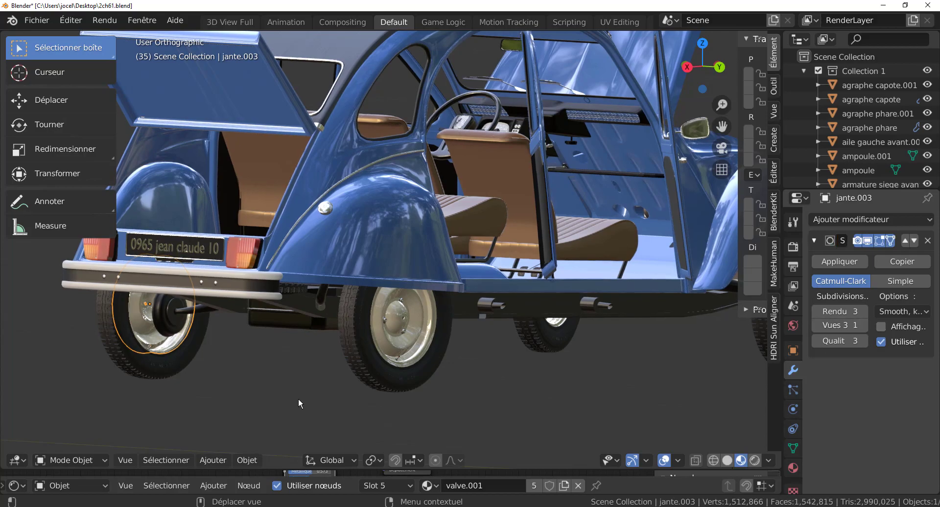
# - Orbit to the car's side, zoom in, and select the spare tyre pneu.001
pyautogui.moveTo(299, 395)
pyautogui.mouseDown(button='middle')
pyautogui.moveTo(452, 393)
pyautogui.moveTo(457, 336)
pyautogui.moveTo(398, 357)
pyautogui.moveTo(606, 331)
pyautogui.mouseUp(button='middle')
pyautogui.scroll(1, 607, 321)
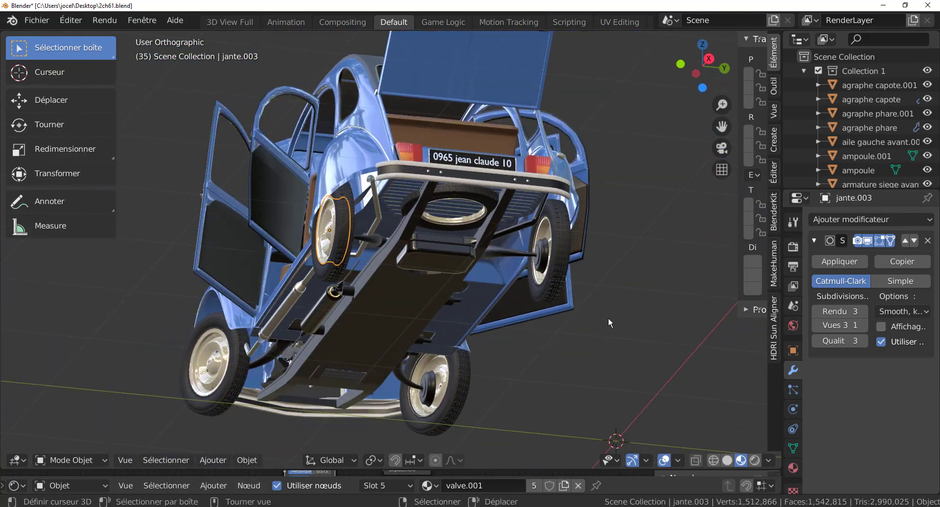
pyautogui.scroll(1, 606, 343)
pyautogui.scroll(1, 602, 358)
pyautogui.scroll(1, 497, 255)
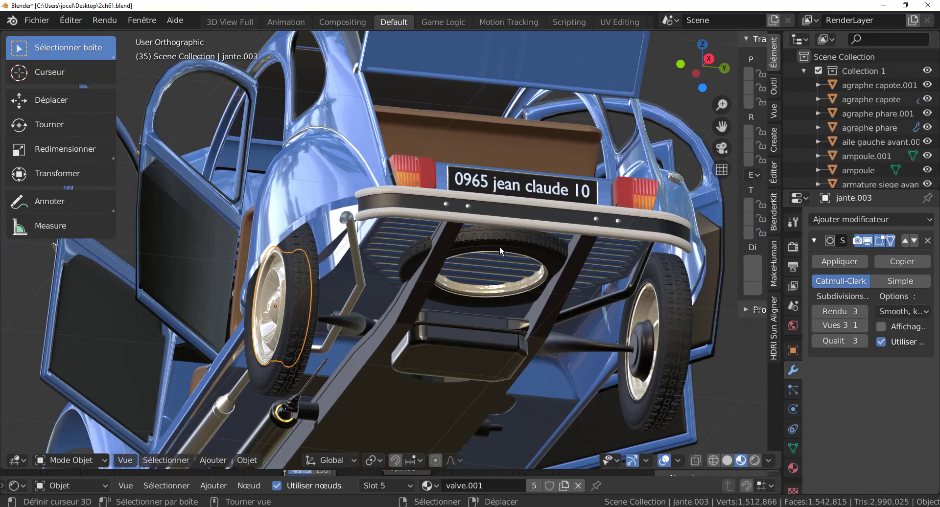
pyautogui.click(500, 245)
# - Try raising the spare tyre along Z, check it in Edit Mode, then undo the move
pyautogui.moveTo(491, 316)
pyautogui.mouseDown(button='middle')
pyautogui.moveTo(487, 370)
pyautogui.moveTo(418, 386)
pyautogui.mouseUp(button='middle')
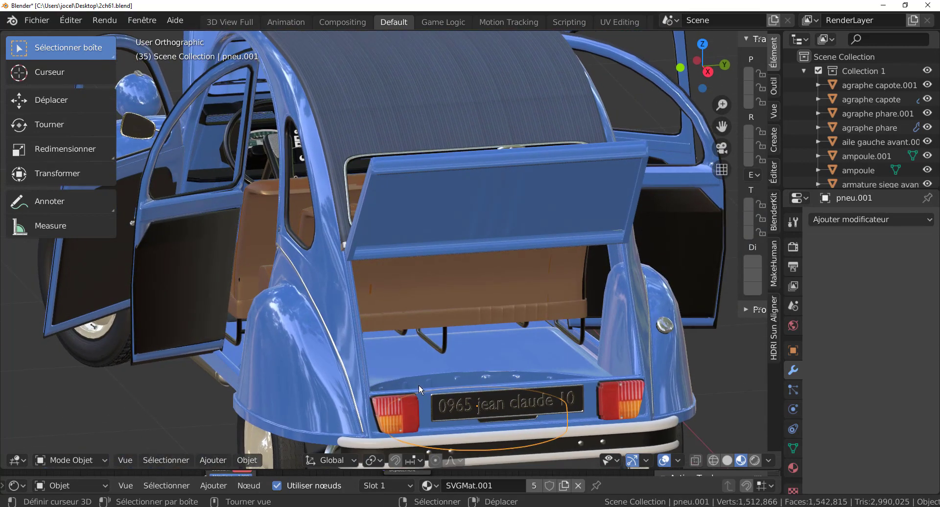
pyautogui.click(53, 113)
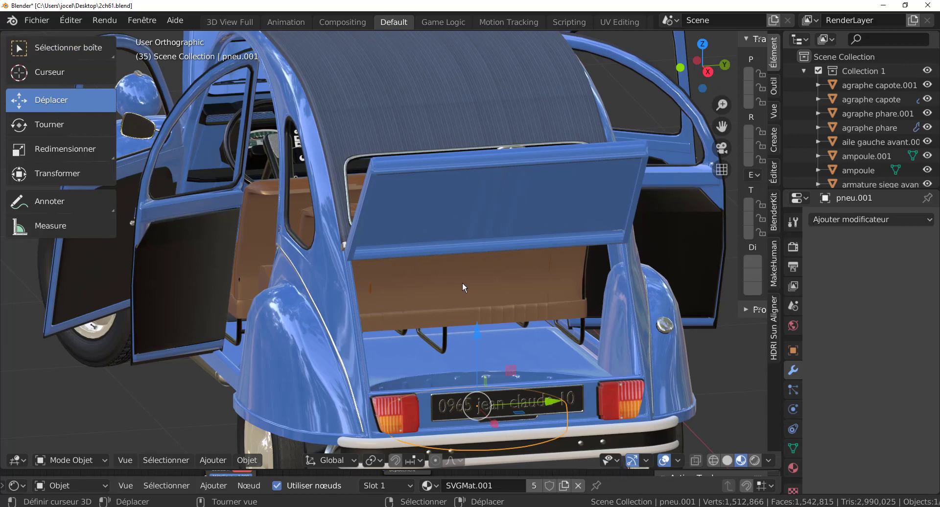
pyautogui.moveTo(479, 324); pyautogui.dragTo(477, 322)
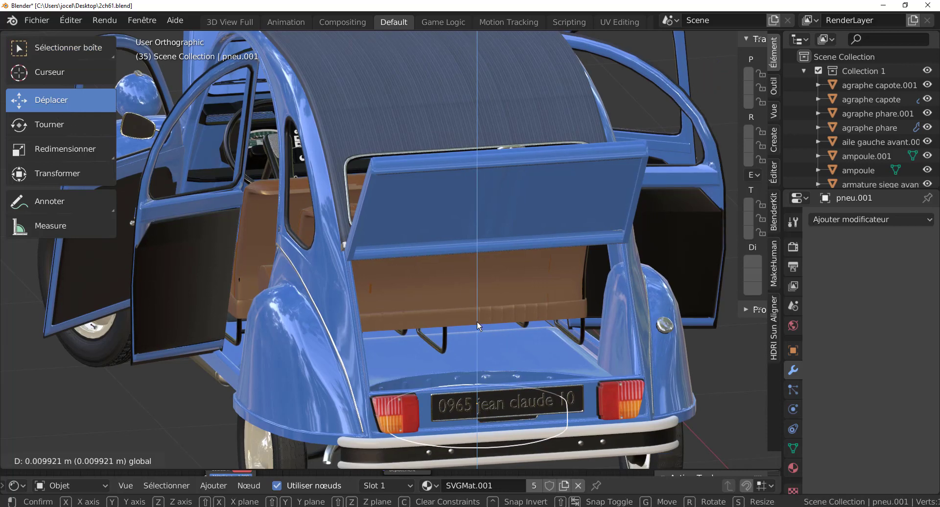
pyautogui.moveTo(477, 322); pyautogui.dragTo(436, 179, button='middle')
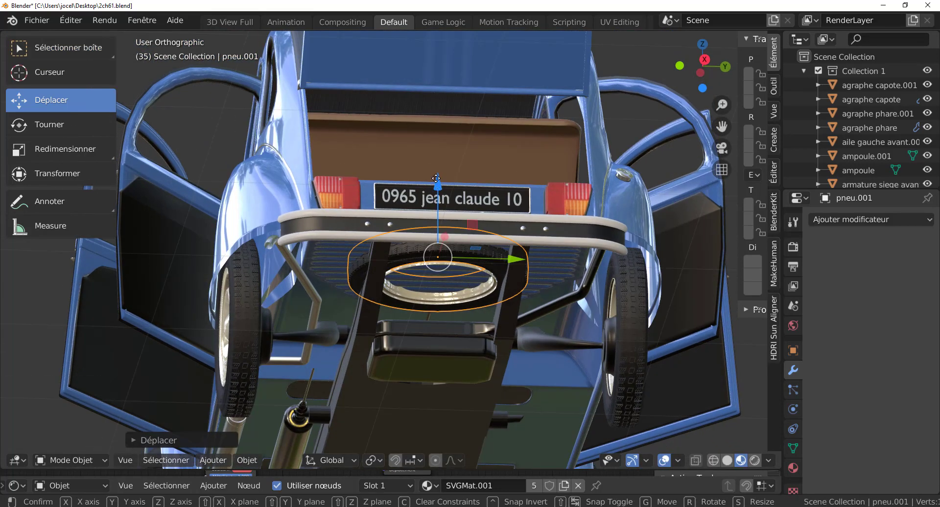
pyautogui.moveTo(436, 178); pyautogui.dragTo(436, 177)
pyautogui.press('Tab')
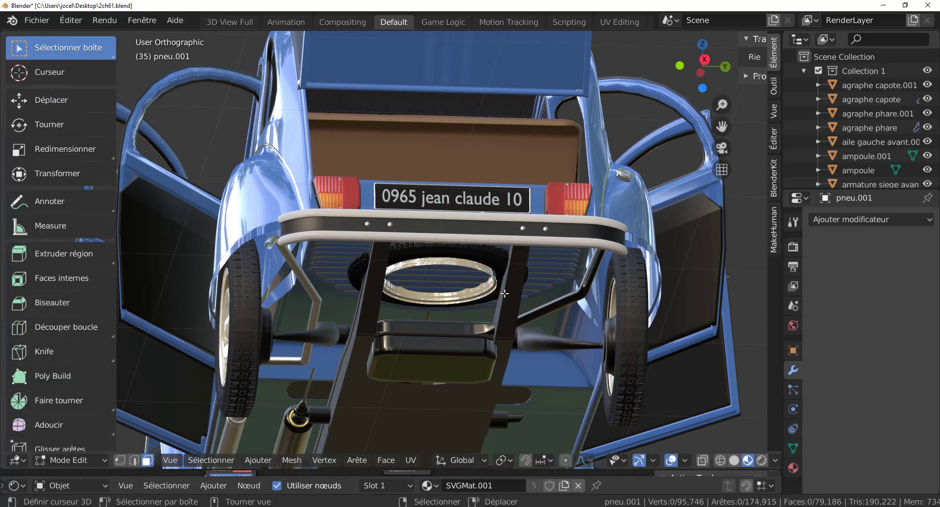
pyautogui.press('Tab')
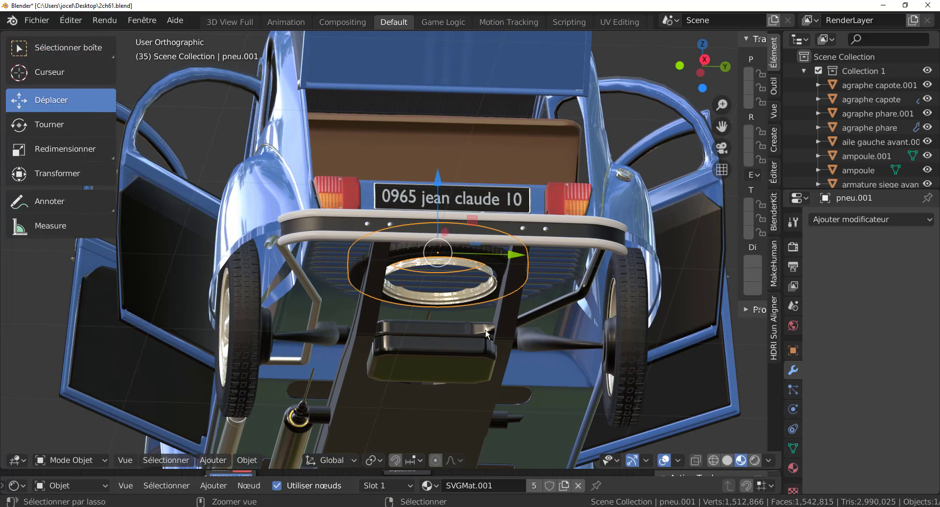
pyautogui.press('Tab')
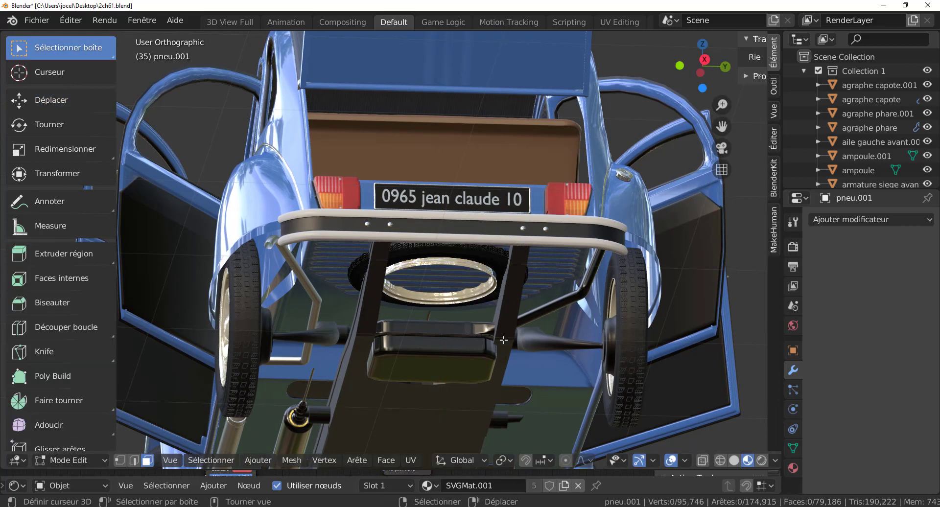
pyautogui.press('Tab')
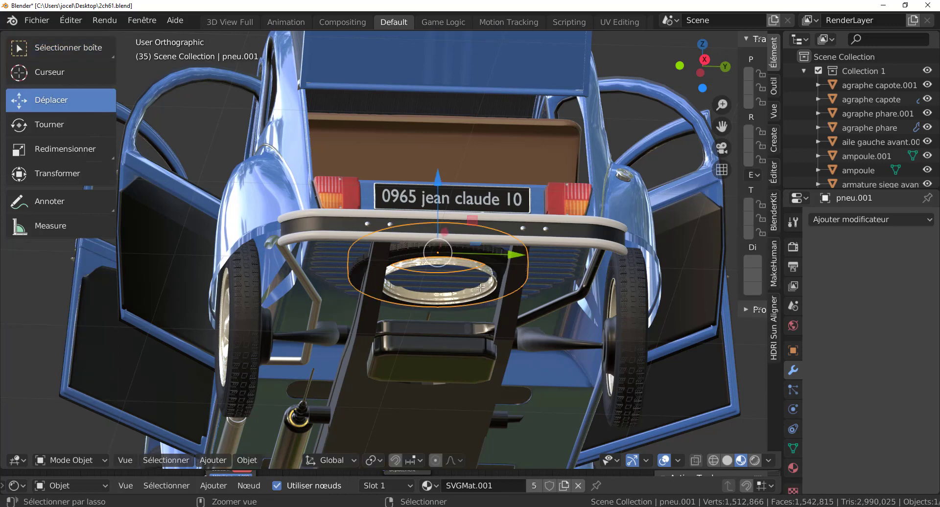
pyautogui.hotkey('ctrl', 'z')
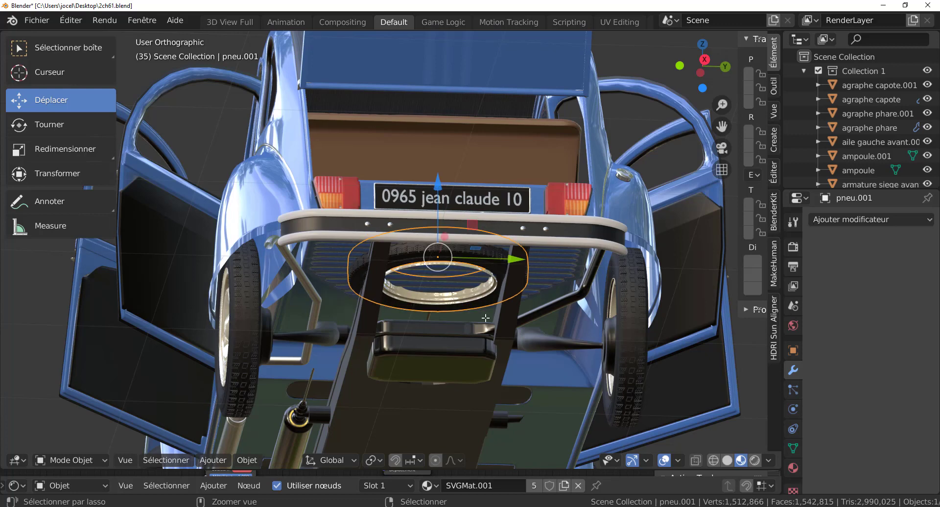
# - Raise the rim jante.001 about 0.08 m along Z and return to Object Mode
pyautogui.scroll(1, 475, 285)
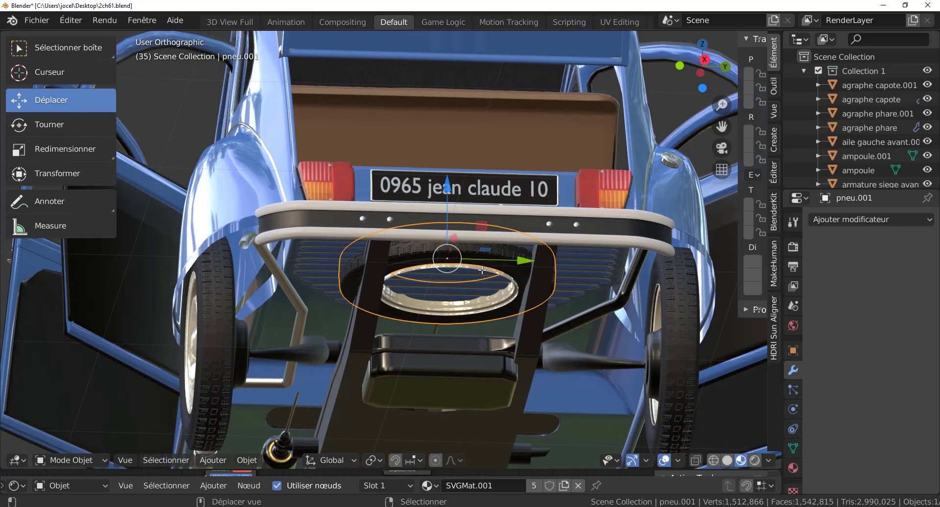
pyautogui.click(483, 268)
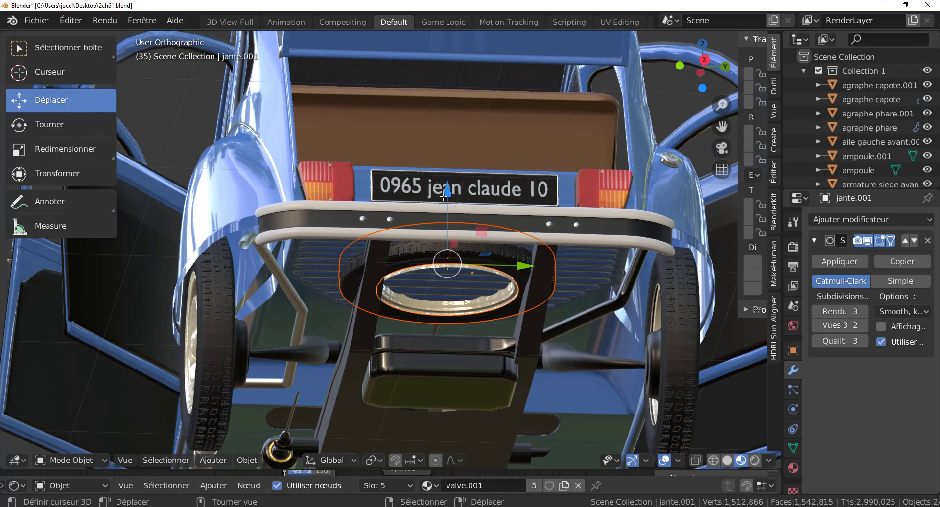
pyautogui.moveTo(446, 192); pyautogui.dragTo(449, 163)
pyautogui.click(448, 164)
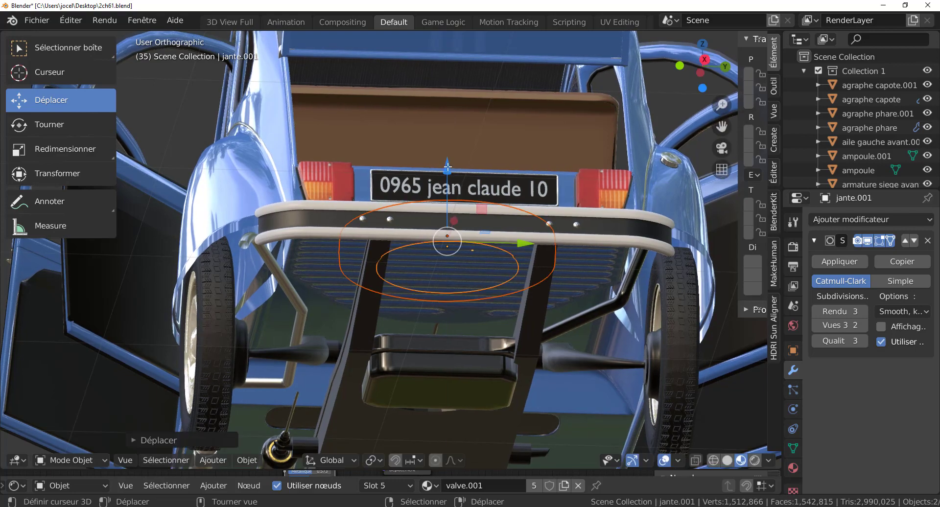
pyautogui.press('Tab')
pyautogui.scroll(-5, 509, 289)
pyautogui.moveTo(510, 289)
pyautogui.mouseDown(button='middle')
pyautogui.moveTo(465, 374)
pyautogui.moveTo(536, 296)
pyautogui.moveTo(530, 316)
pyautogui.moveTo(530, 293)
pyautogui.moveTo(564, 316)
pyautogui.moveTo(557, 309)
pyautogui.moveTo(580, 310)
pyautogui.moveTo(500, 291)
pyautogui.moveTo(551, 294)
pyautogui.mouseUp(button='middle')
pyautogui.press('Tab')
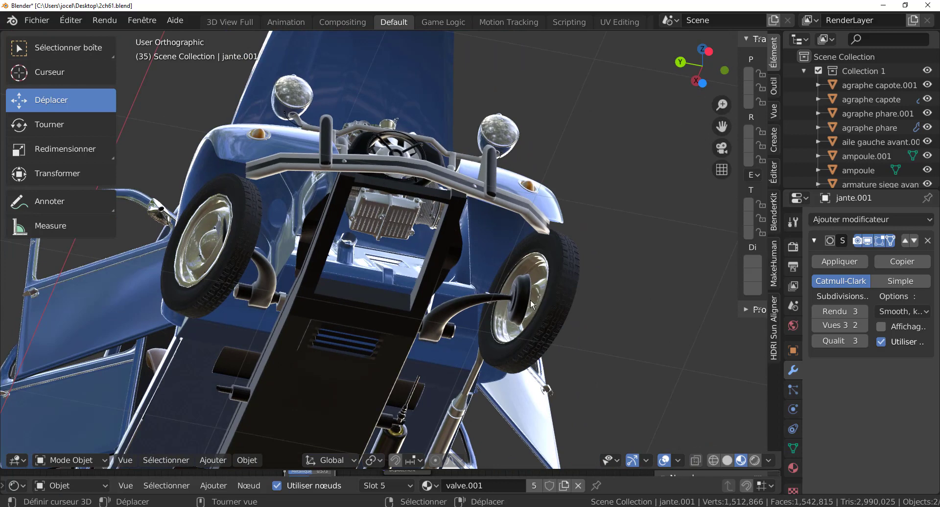
pyautogui.click(525, 297)
pyautogui.scroll(3, 579, 312)
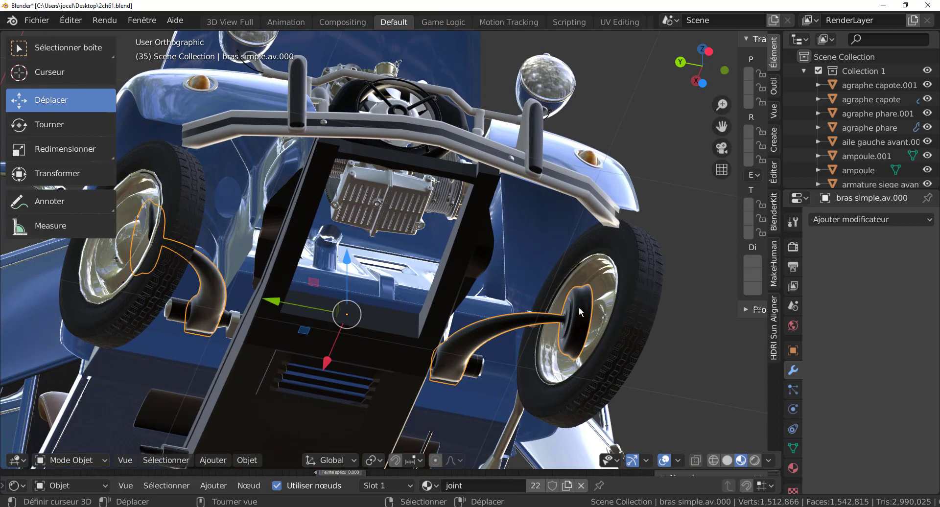
pyautogui.moveTo(560, 331)
pyautogui.mouseDown(button='middle')
pyautogui.moveTo(560, 288)
pyautogui.moveTo(592, 265)
pyautogui.moveTo(596, 282)
pyautogui.mouseUp(button='middle')
pyautogui.scroll(2, 670, 289)
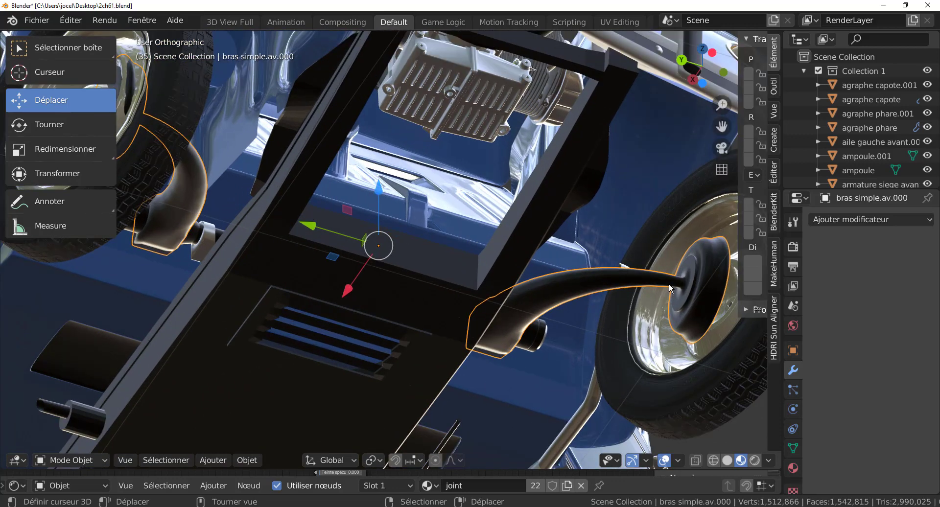
pyautogui.moveTo(544, 275); pyautogui.dragTo(581, 264, button='middle')
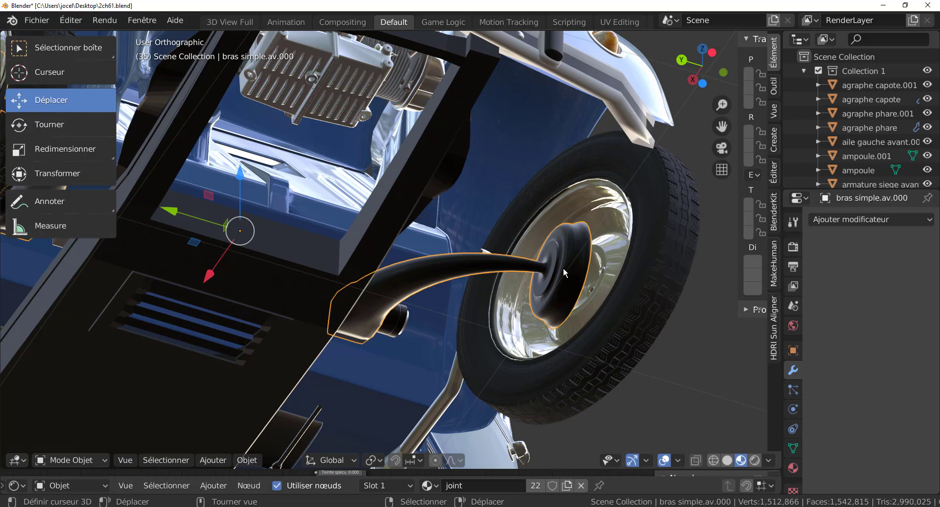
pyautogui.scroll(-1, 564, 268)
pyautogui.scroll(1, 537, 269)
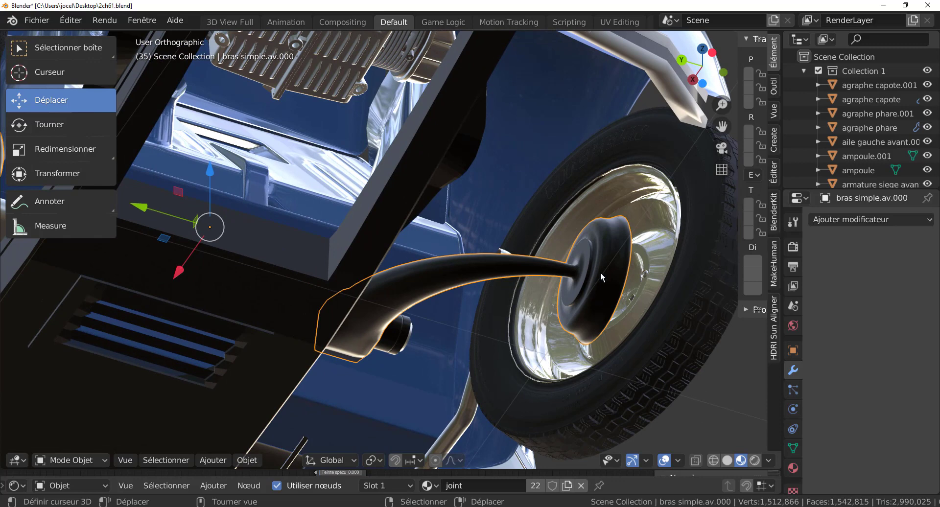
pyautogui.scroll(-2, 603, 269)
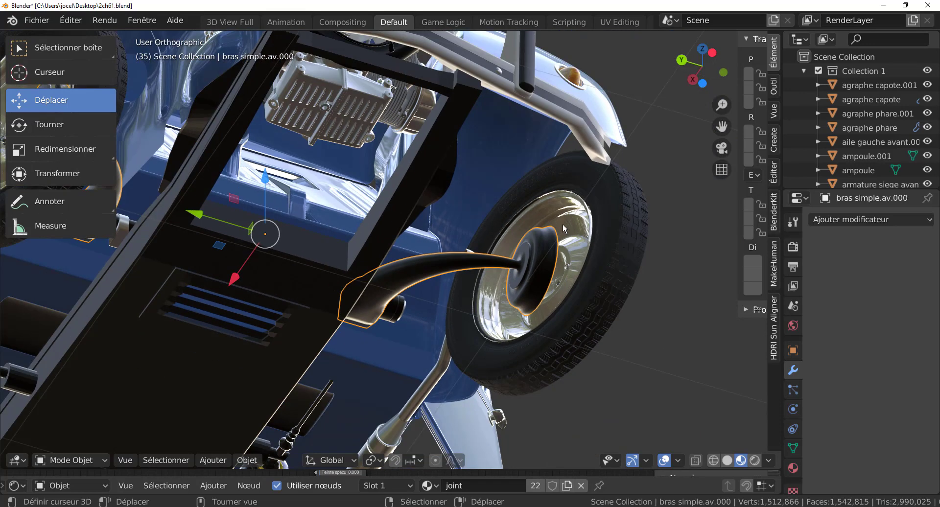
pyautogui.scroll(1, 548, 249)
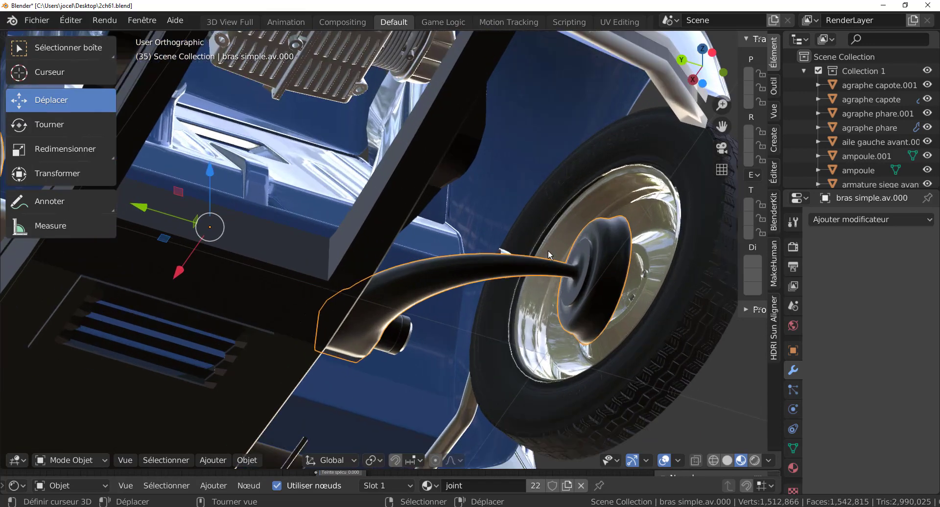
pyautogui.moveTo(552, 278)
pyautogui.mouseDown(button='middle')
pyautogui.moveTo(417, 355)
pyautogui.moveTo(452, 282)
pyautogui.mouseUp(button='middle')
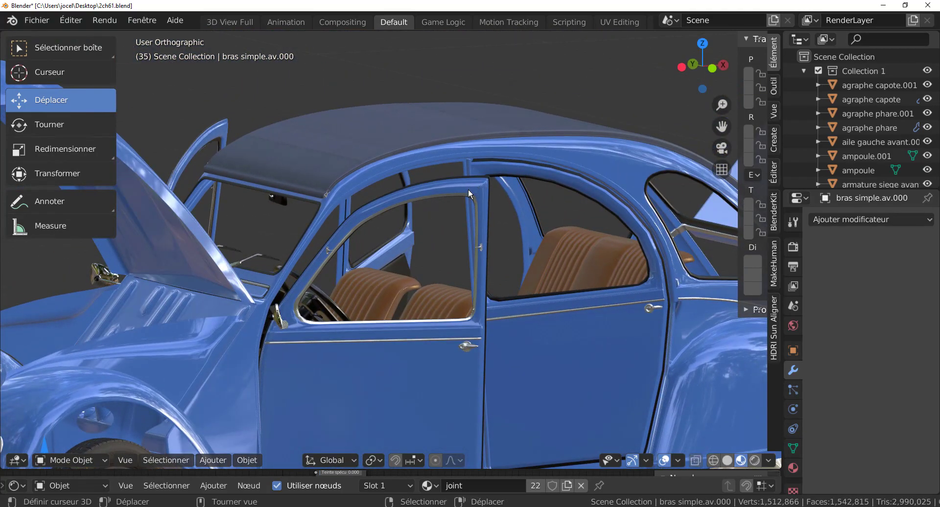
# - Set the front bumper pare choc avant's Subdivision viewport level to 1
pyautogui.scroll(-2, 494, 200)
pyautogui.scroll(-2, 461, 235)
pyautogui.scroll(-2, 512, 263)
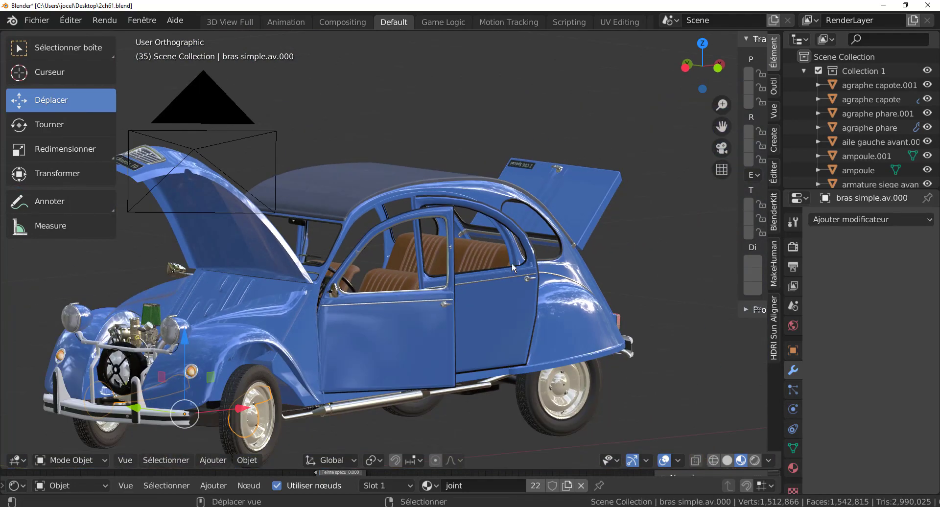
pyautogui.moveTo(513, 263); pyautogui.dragTo(594, 225, button='middle')
pyautogui.scroll(2, 594, 226)
pyautogui.moveTo(568, 272); pyautogui.dragTo(518, 298, button='middle')
pyautogui.scroll(2, 360, 339)
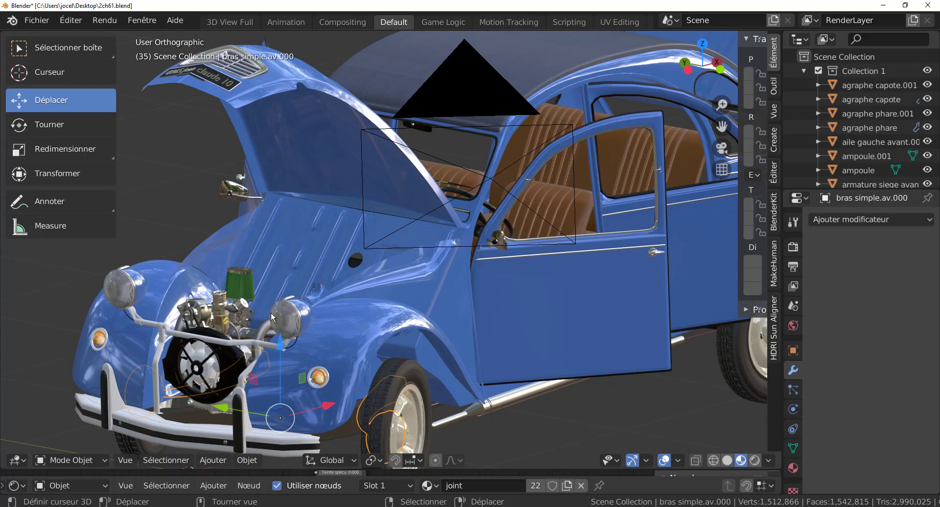
pyautogui.click(255, 440)
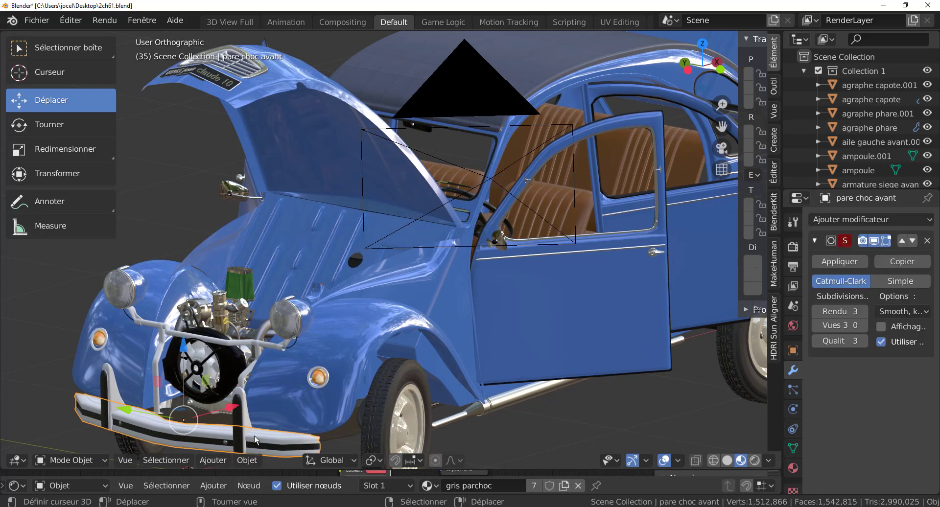
pyautogui.click(862, 325)
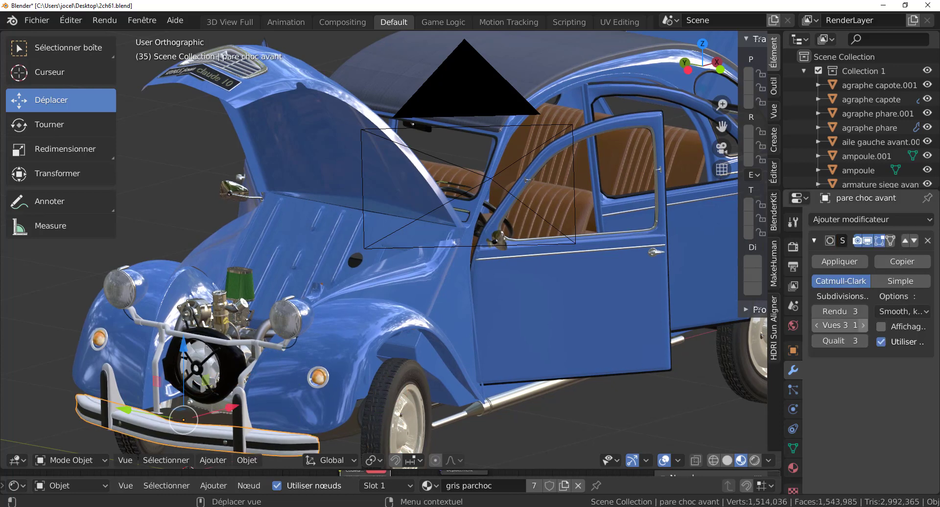
# - Orbit around the car's front, from above and toward a front-left view
pyautogui.scroll(-2, 560, 290)
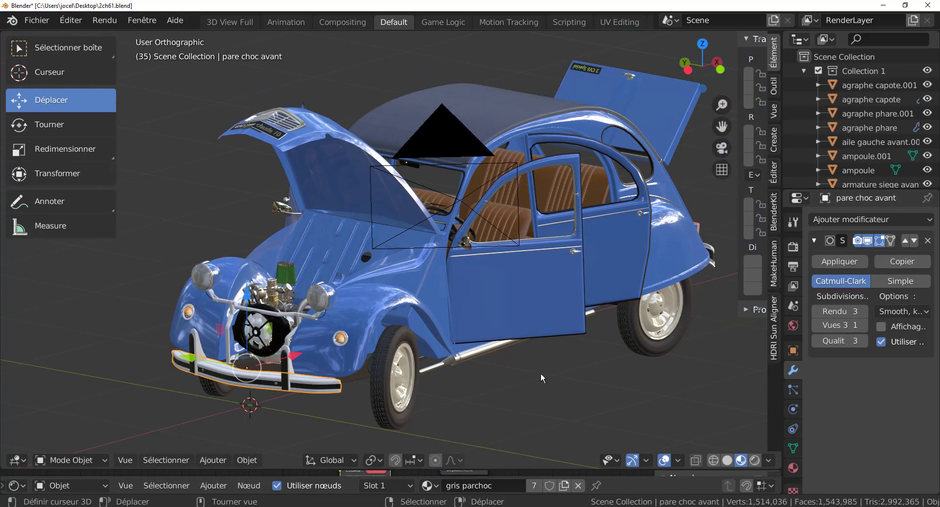
pyautogui.moveTo(541, 372); pyautogui.dragTo(444, 359, button='middle')
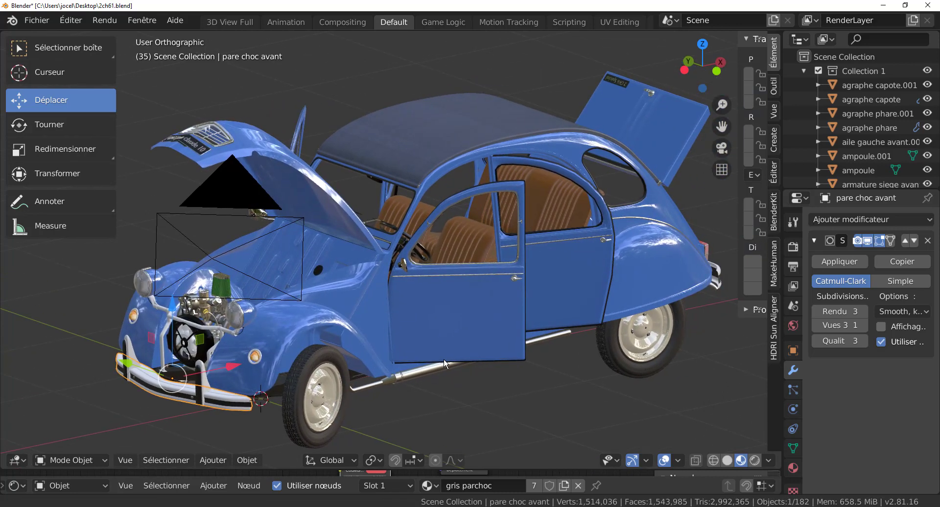
pyautogui.scroll(2, 499, 317)
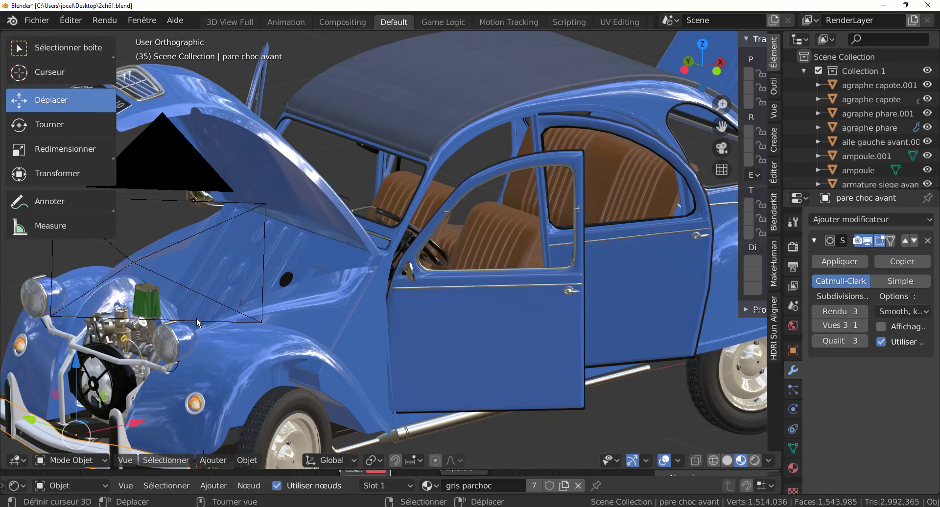
pyautogui.scroll(-3, 198, 323)
pyautogui.moveTo(313, 315); pyautogui.dragTo(277, 319, button='middle')
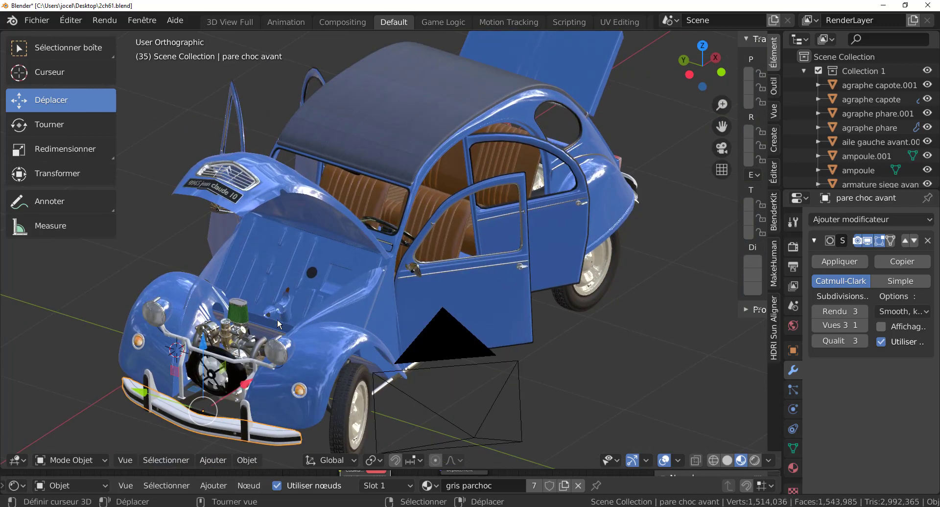
pyautogui.scroll(2, 356, 321)
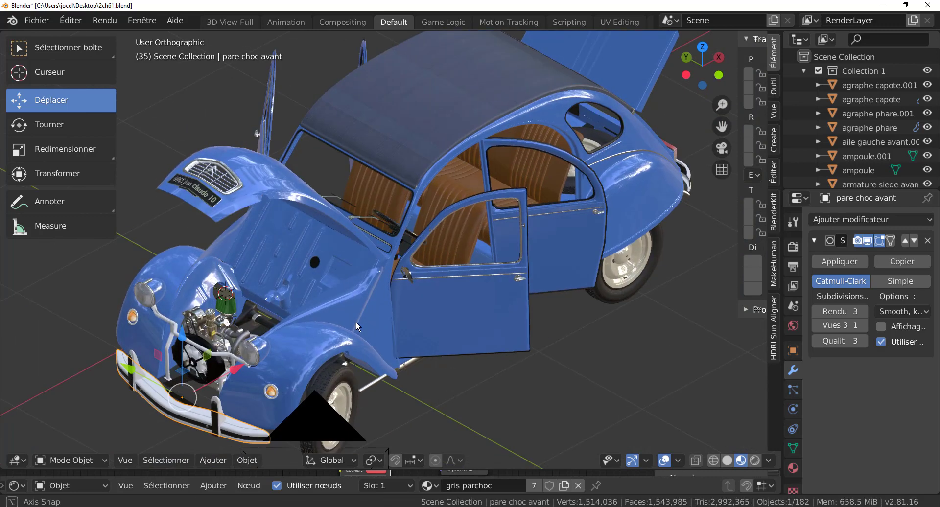
pyautogui.scroll(2, 206, 321)
pyautogui.scroll(-3, 289, 274)
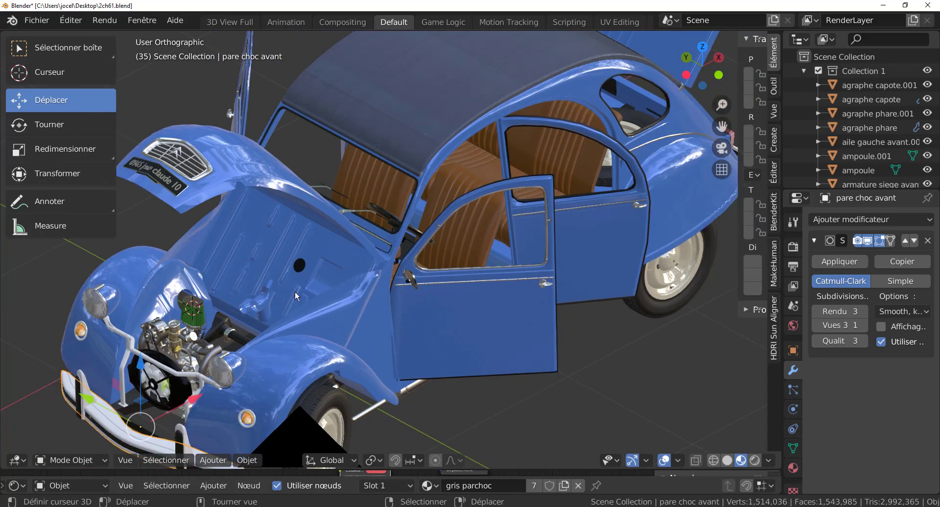
pyautogui.moveTo(295, 290)
pyautogui.mouseDown(button='middle')
pyautogui.moveTo(308, 320)
pyautogui.moveTo(359, 330)
pyautogui.moveTo(460, 312)
pyautogui.moveTo(290, 304)
pyautogui.moveTo(290, 285)
pyautogui.moveTo(307, 272)
pyautogui.mouseUp(button='middle')
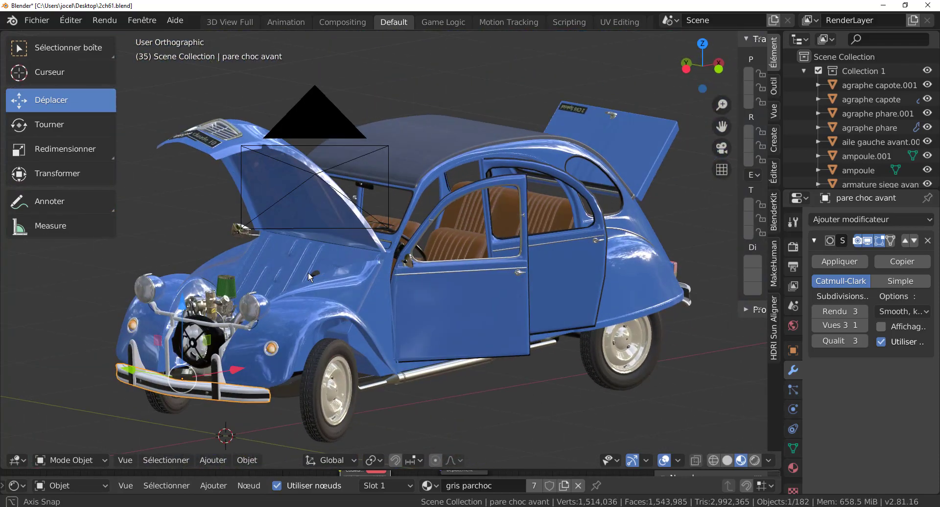
pyautogui.moveTo(451, 345)
pyautogui.mouseDown(button='middle')
pyautogui.moveTo(404, 375)
pyautogui.moveTo(431, 368)
pyautogui.mouseUp(button='middle')
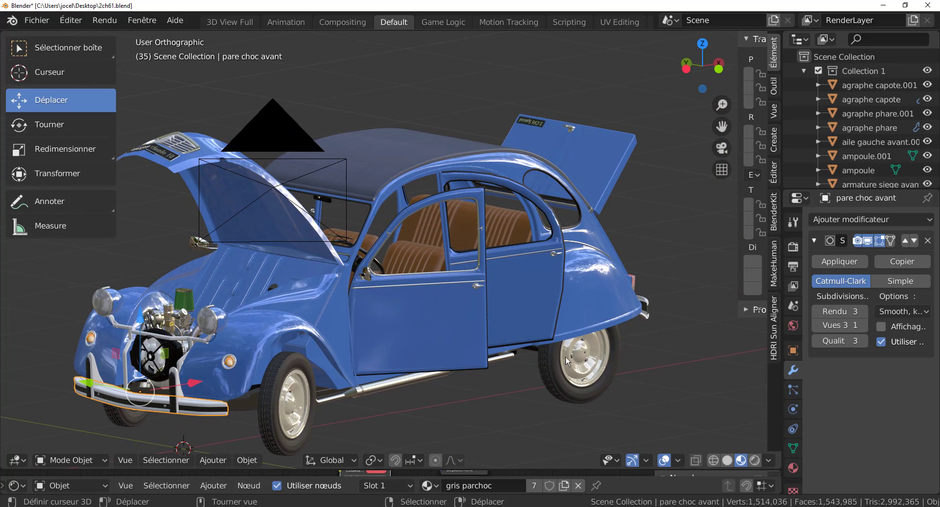
# - Set the Subdivision viewport level of renfort porte arriere to 1, then deselect it
pyautogui.click(548, 276)
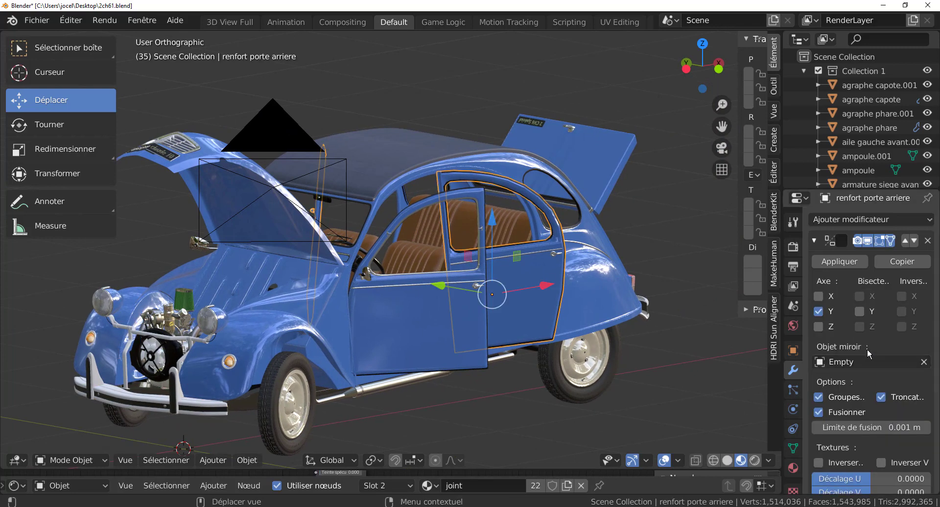
pyautogui.scroll(-3, 860, 409)
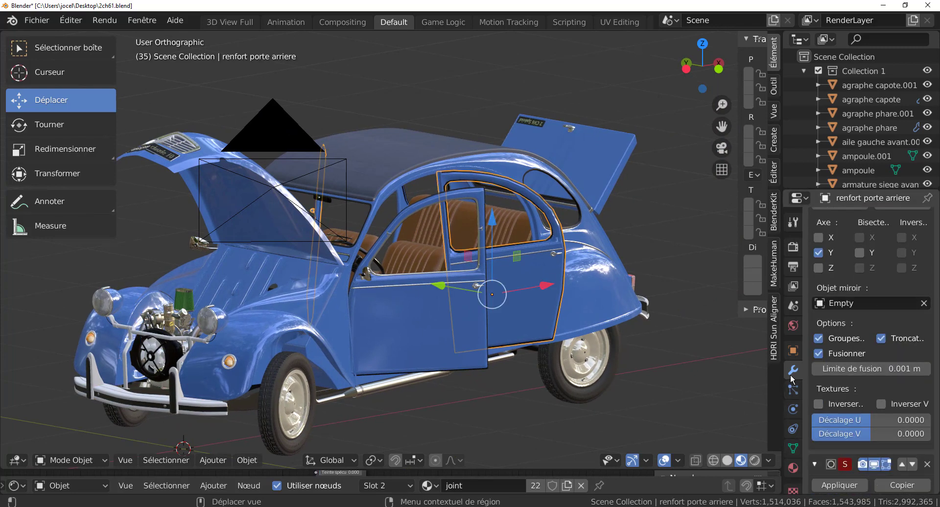
pyautogui.scroll(-3, 863, 431)
pyautogui.scroll(-2, 863, 429)
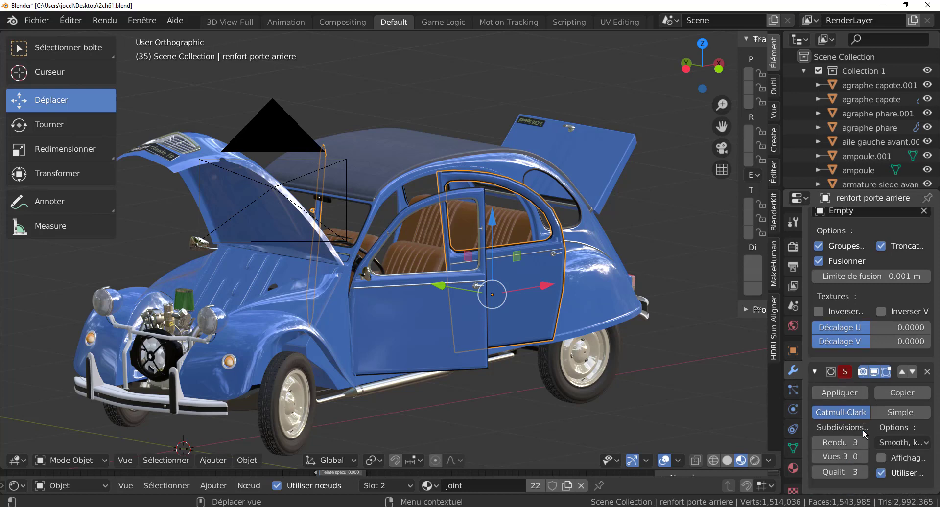
pyautogui.click(864, 456)
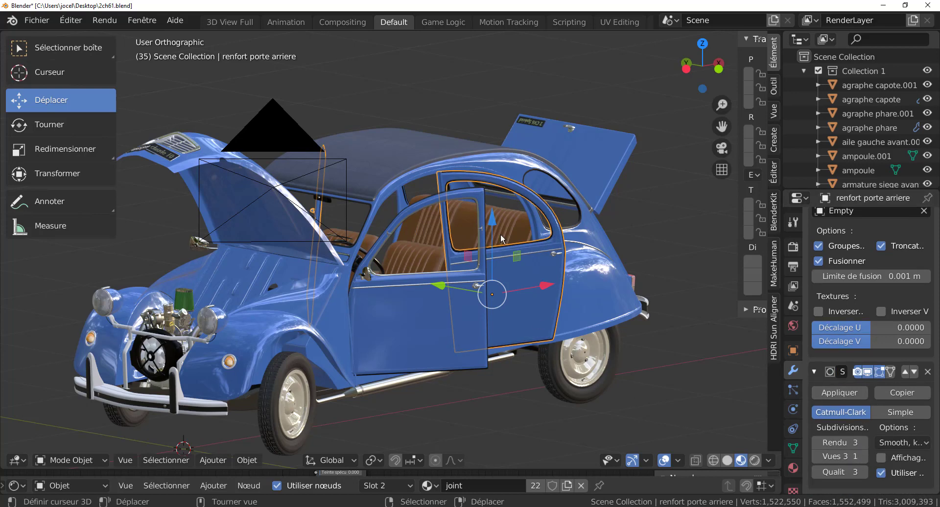
pyautogui.click(647, 374)
# - Orbit below and back above the car, and widen the 3D view
pyautogui.scroll(-2, 623, 377)
pyautogui.scroll(-1, 607, 346)
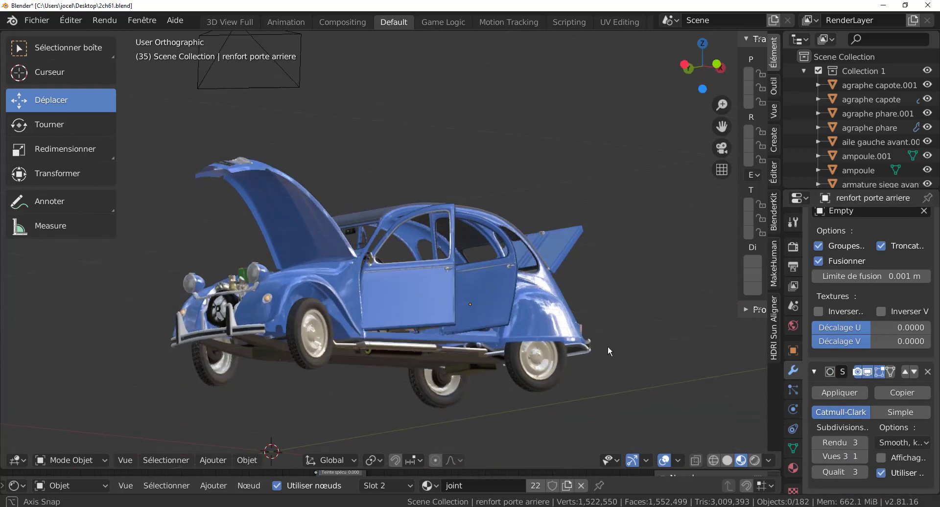
pyautogui.moveTo(614, 368); pyautogui.dragTo(606, 331, button='middle')
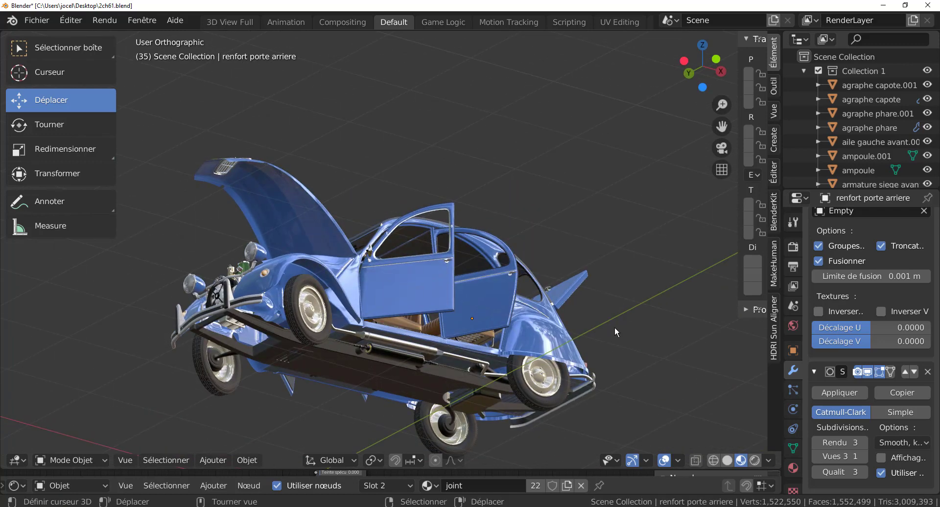
pyautogui.moveTo(590, 266)
pyautogui.mouseDown(button='middle')
pyautogui.moveTo(601, 289)
pyautogui.moveTo(495, 324)
pyautogui.mouseUp(button='middle')
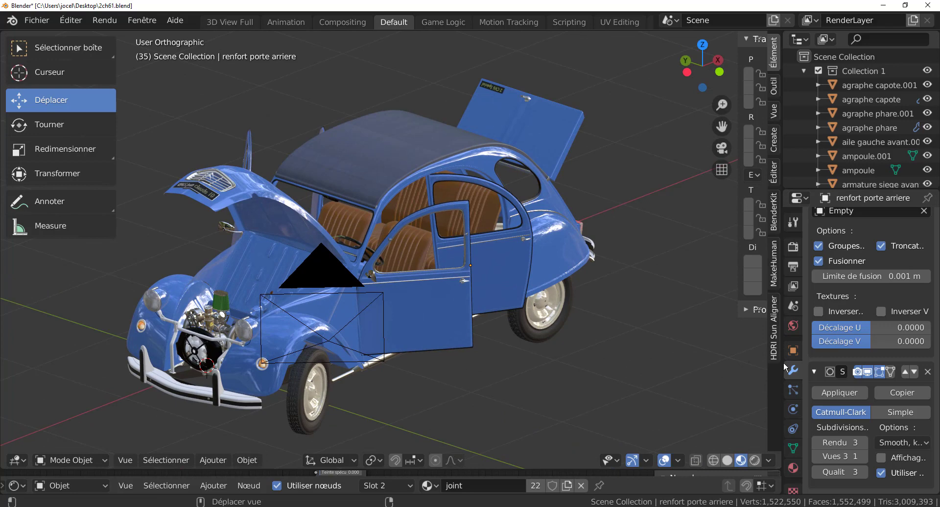
pyautogui.moveTo(782, 368); pyautogui.dragTo(863, 356)
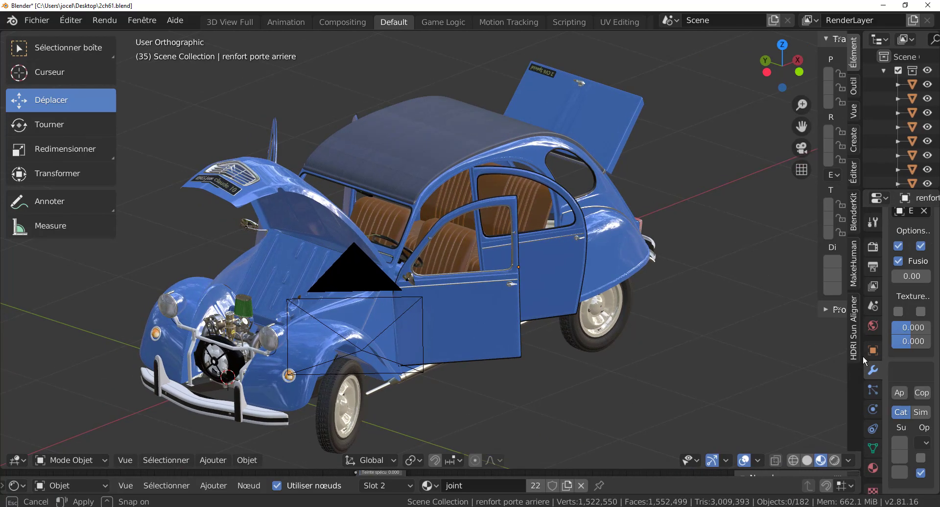
# - Widen the 3D view and orbit to a close side view of the front wheel and open hood
pyautogui.moveTo(732, 342); pyautogui.dragTo(732, 339, button='middle')
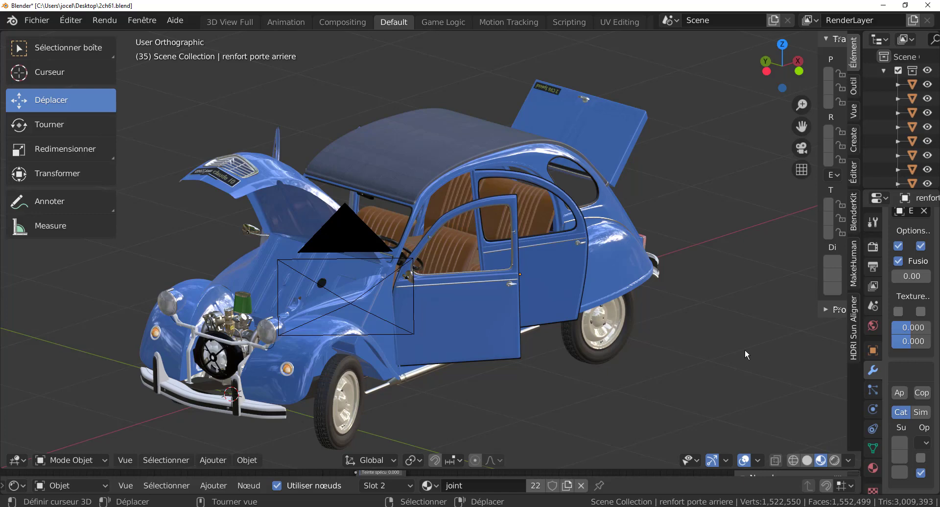
pyautogui.moveTo(764, 362); pyautogui.dragTo(745, 354, button='middle')
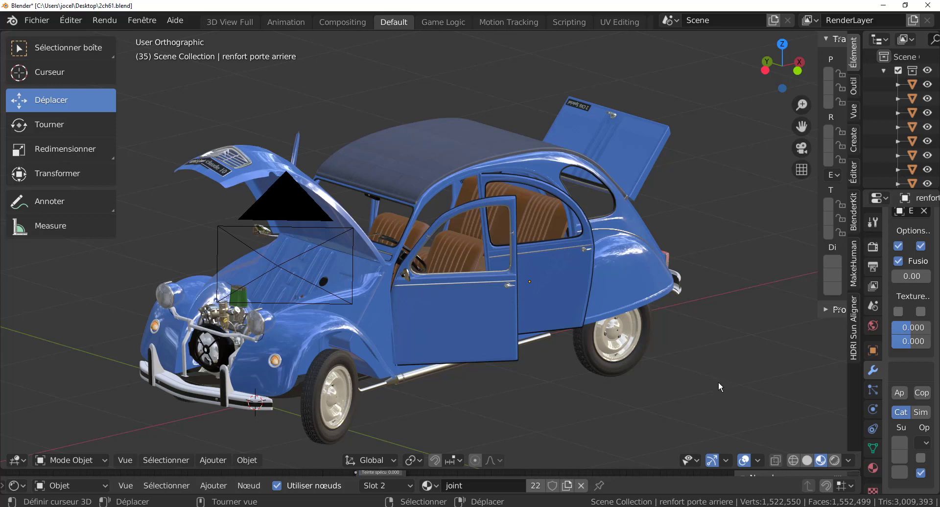
pyautogui.keyDown('shift'); pyautogui.moveTo(718, 380); pyautogui.dragTo(728, 360, button='middle'); pyautogui.keyUp('shift')
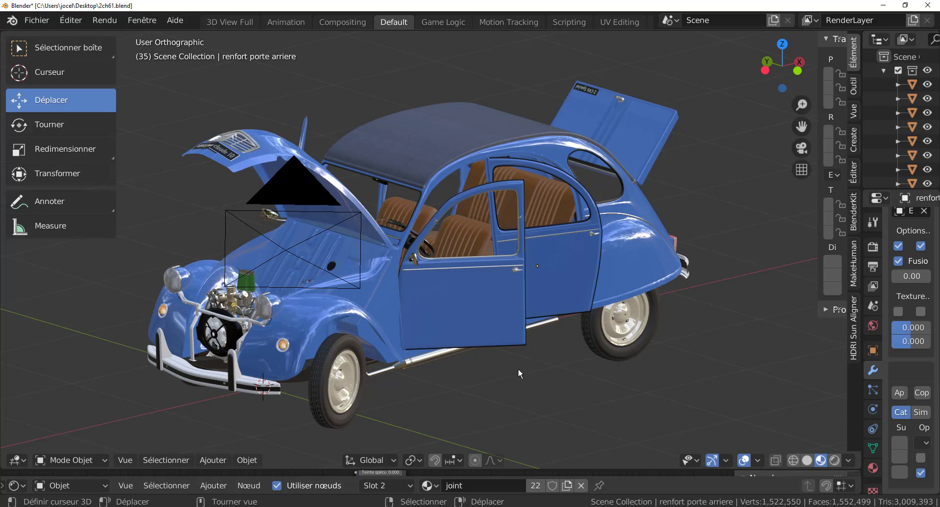
pyautogui.moveTo(519, 374)
pyautogui.mouseDown(button='middle')
pyautogui.moveTo(591, 358)
pyautogui.moveTo(595, 343)
pyautogui.moveTo(601, 350)
pyautogui.mouseUp(button='middle')
pyautogui.scroll(3, 490, 350)
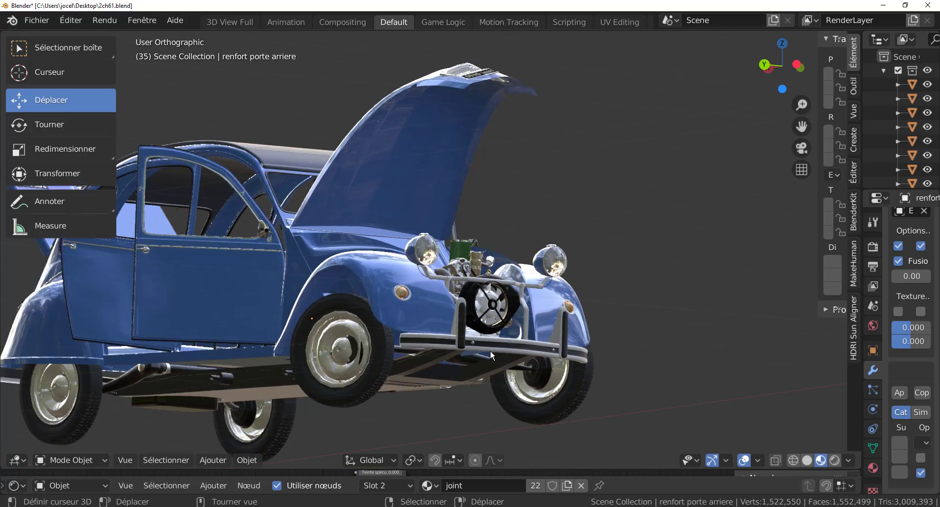
# - Widen the properties panel and give front rim jante.002 a Subdivision viewport level of 1
pyautogui.click(349, 328)
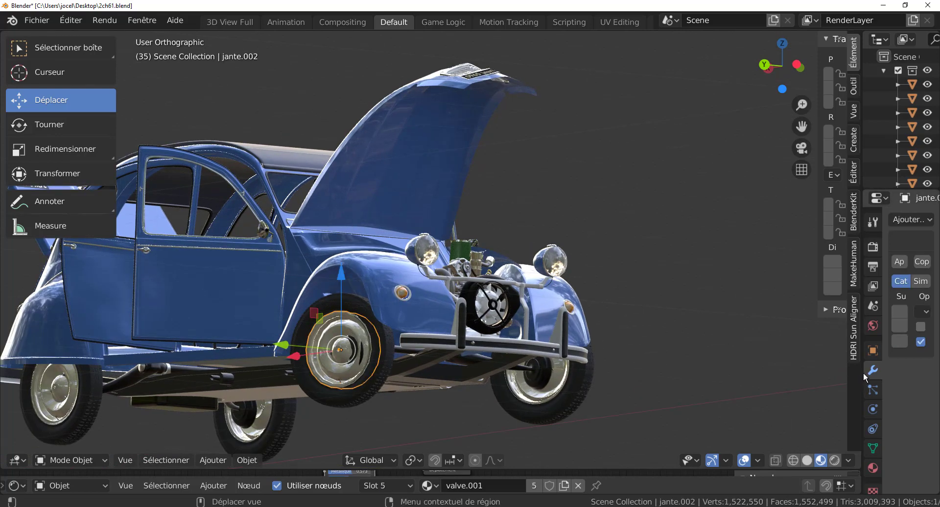
pyautogui.moveTo(863, 373); pyautogui.dragTo(758, 363)
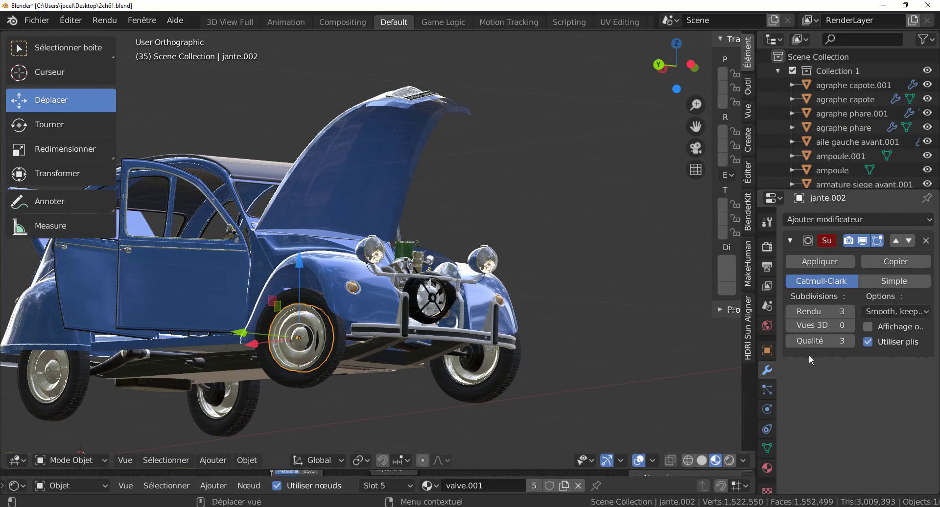
pyautogui.click(850, 326)
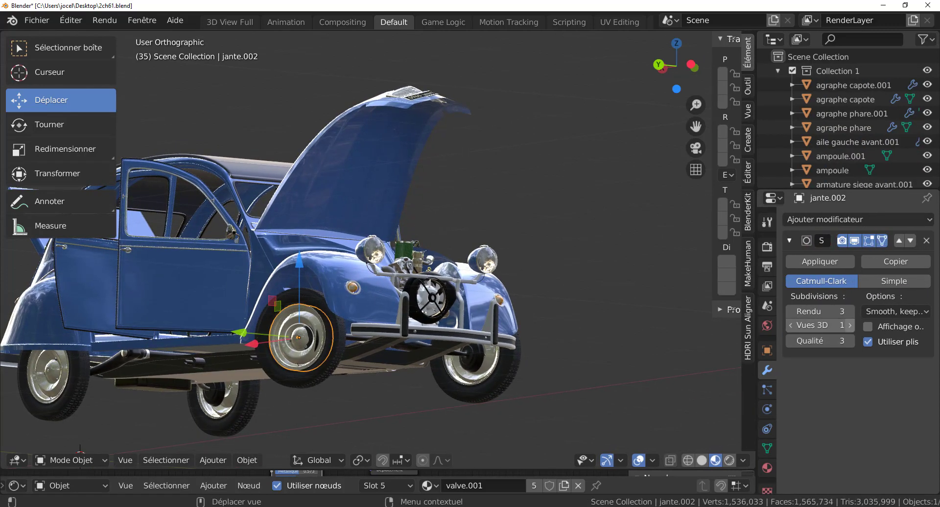
pyautogui.moveTo(391, 375)
pyautogui.mouseDown(button='middle')
pyautogui.moveTo(285, 351)
pyautogui.moveTo(345, 349)
pyautogui.moveTo(181, 371)
pyautogui.moveTo(303, 375)
pyautogui.mouseUp(button='middle')
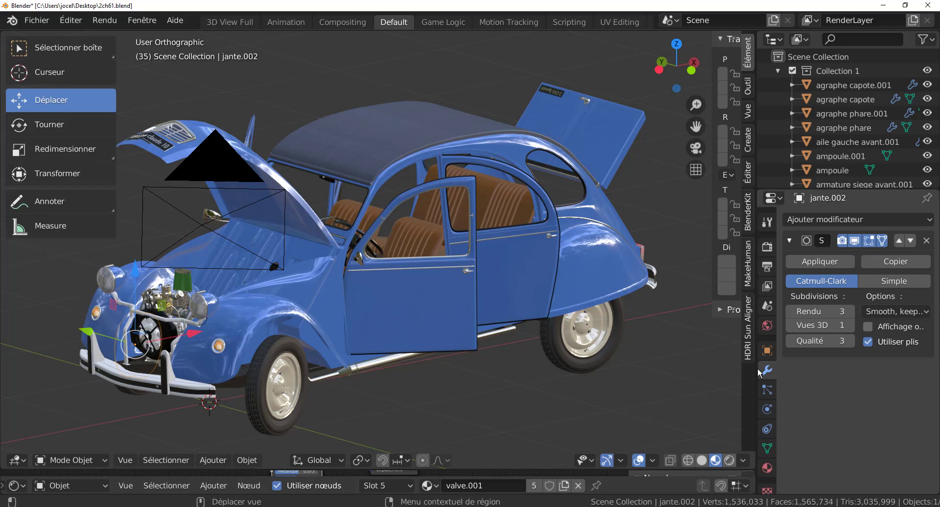
# - Widen the 3D view and zoom into the interior to see the steering wheel and seats
pyautogui.moveTo(759, 372); pyautogui.dragTo(867, 365)
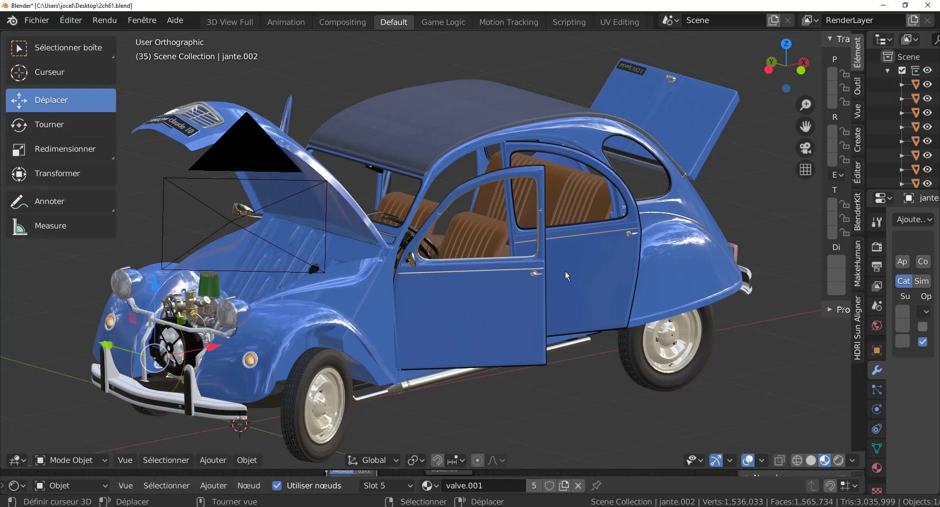
pyautogui.moveTo(505, 335); pyautogui.dragTo(411, 329, button='middle')
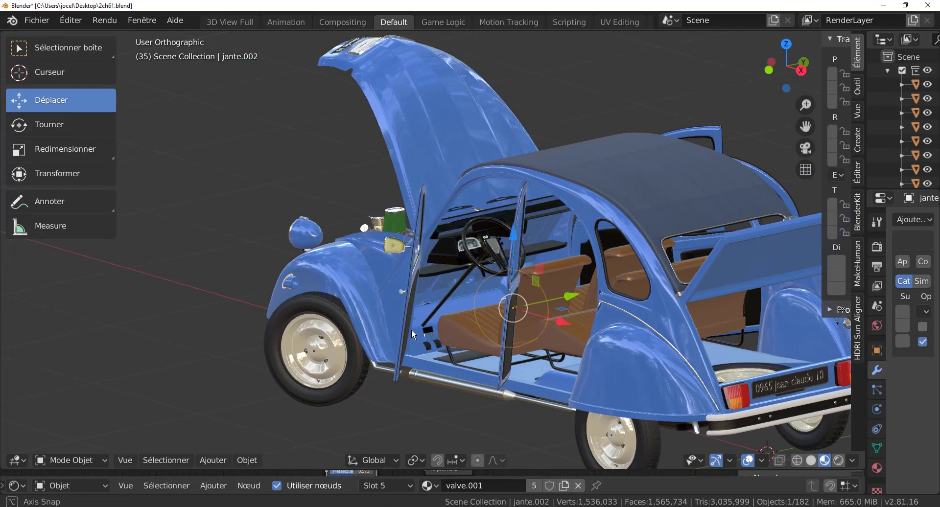
pyautogui.scroll(4, 412, 342)
pyautogui.scroll(1, 412, 343)
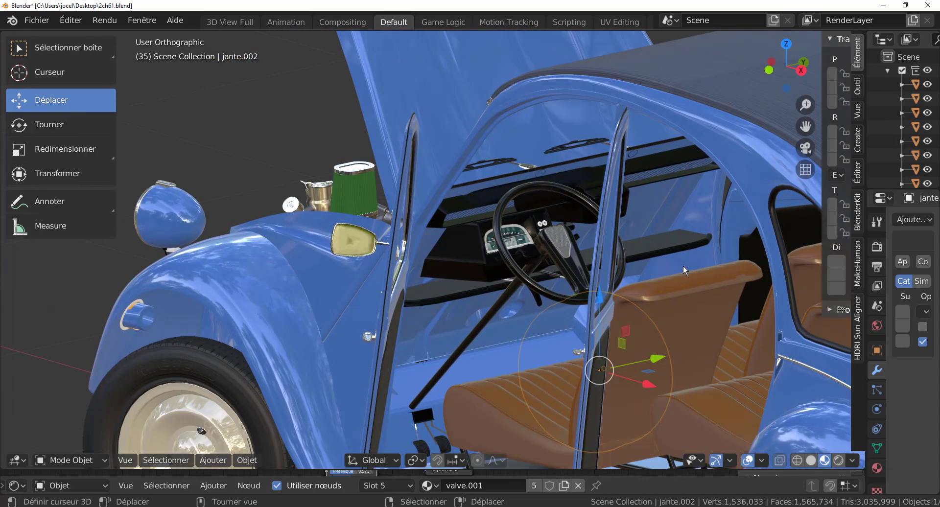
pyautogui.scroll(-1, 683, 264)
pyautogui.scroll(-1, 612, 284)
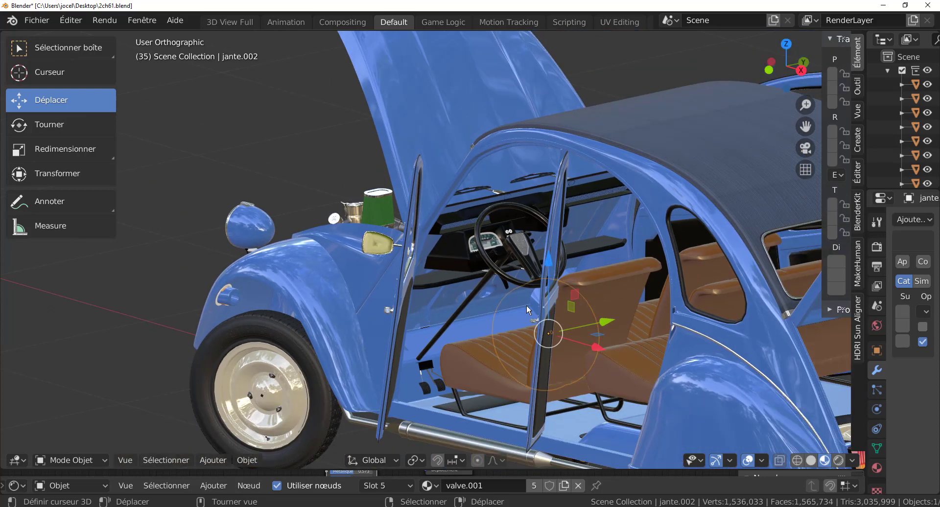
# - Select the car body caisse, widen the properties area, then select the window seal joint lucarne
pyautogui.click(748, 337)
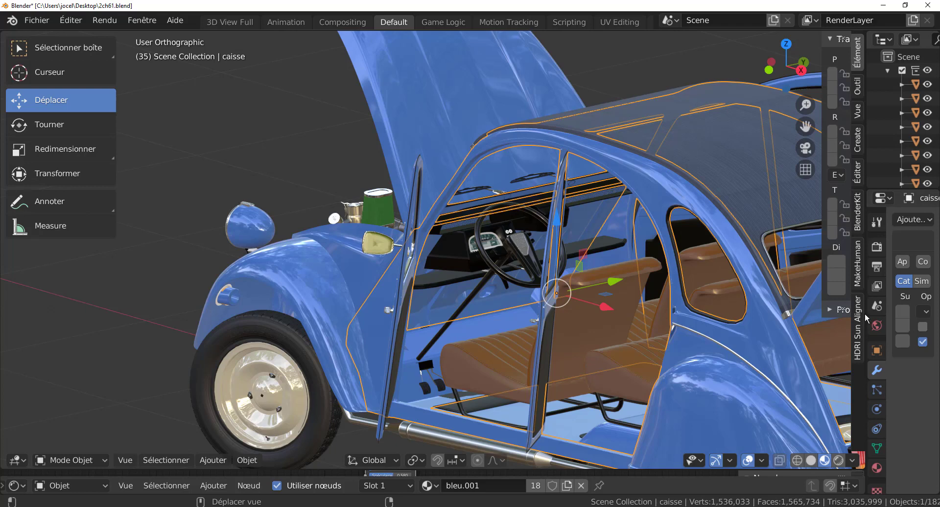
pyautogui.moveTo(871, 317); pyautogui.dragTo(694, 313)
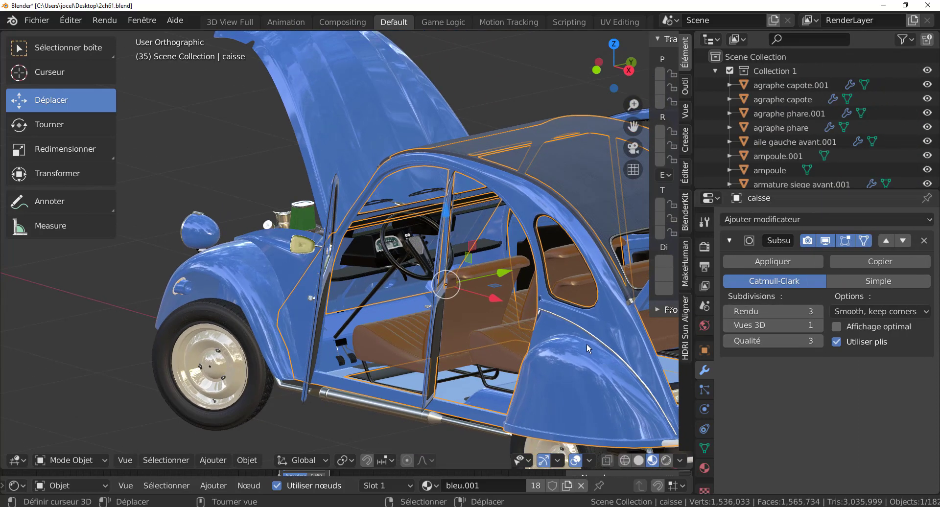
pyautogui.scroll(2, 585, 343)
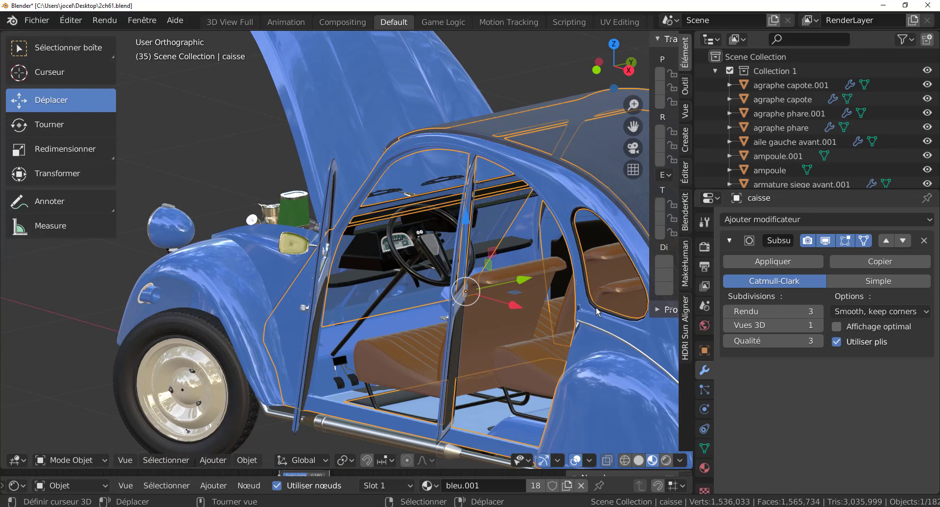
pyautogui.click(595, 307)
# - Raise joint lucarne's Subdivision viewport level (Vues 3D) to 2 and orbit out to the whole car
pyautogui.scroll(-3, 824, 412)
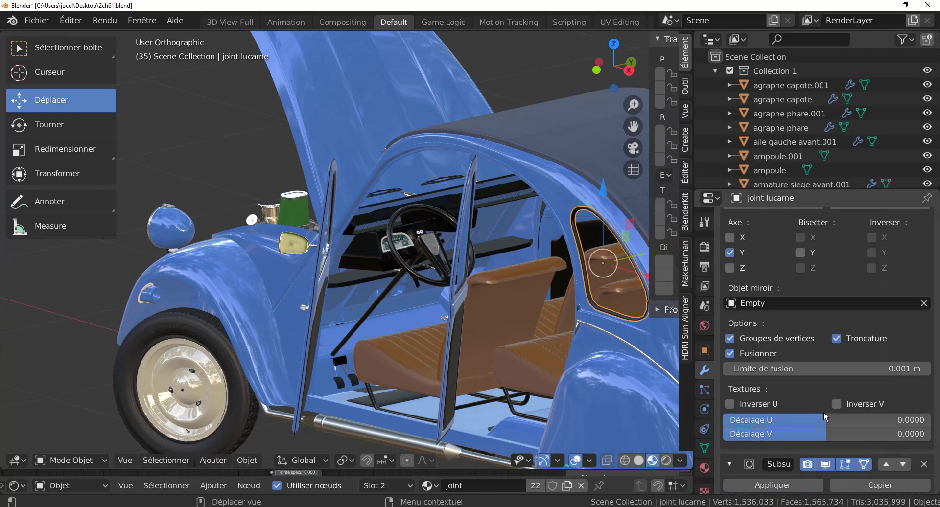
pyautogui.scroll(-2, 824, 411)
pyautogui.scroll(-2, 825, 421)
pyautogui.scroll(-2, 824, 435)
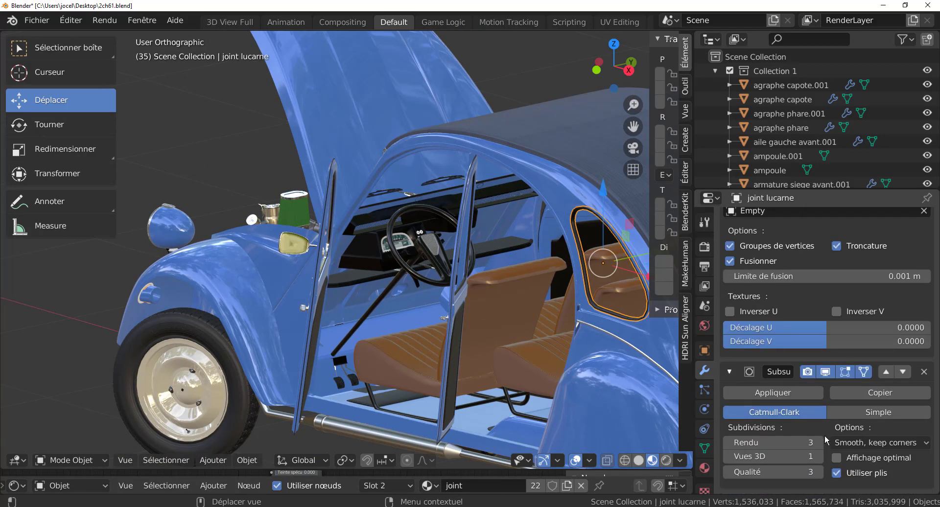
pyautogui.click(819, 456)
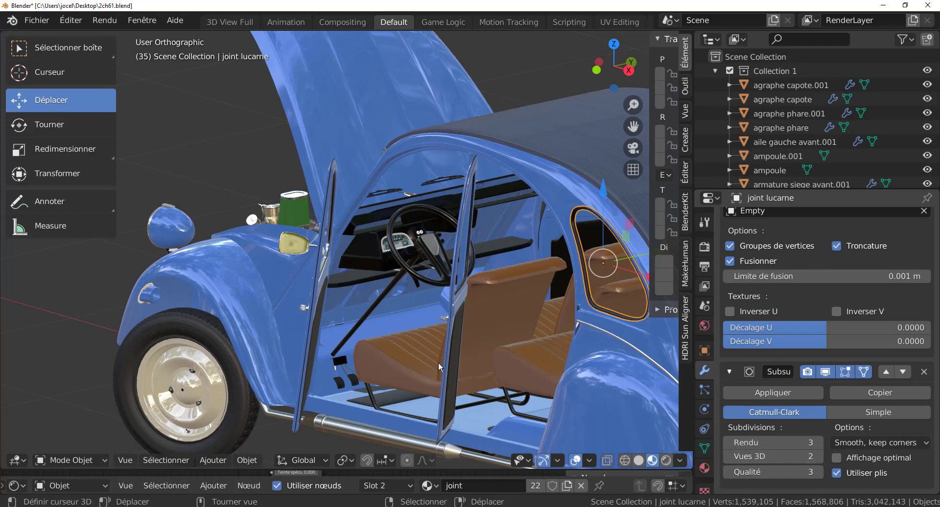
pyautogui.scroll(-5, 438, 362)
pyautogui.moveTo(445, 346)
pyautogui.mouseDown(button='middle')
pyautogui.moveTo(478, 347)
pyautogui.moveTo(472, 391)
pyautogui.moveTo(533, 381)
pyautogui.mouseUp(button='middle')
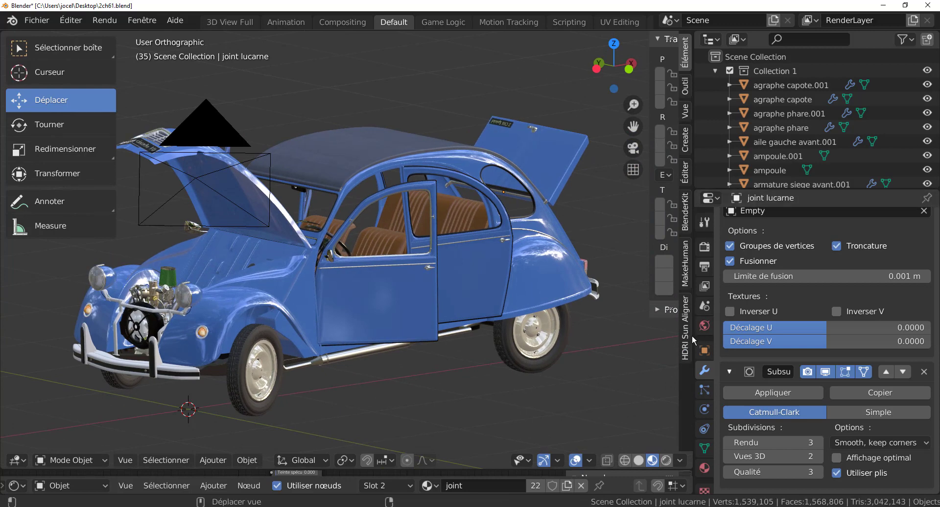
# - Widen the 3D view, orbit around the blue 2CV, then switch to the YouTube tutorial page
pyautogui.moveTo(693, 336); pyautogui.dragTo(856, 343)
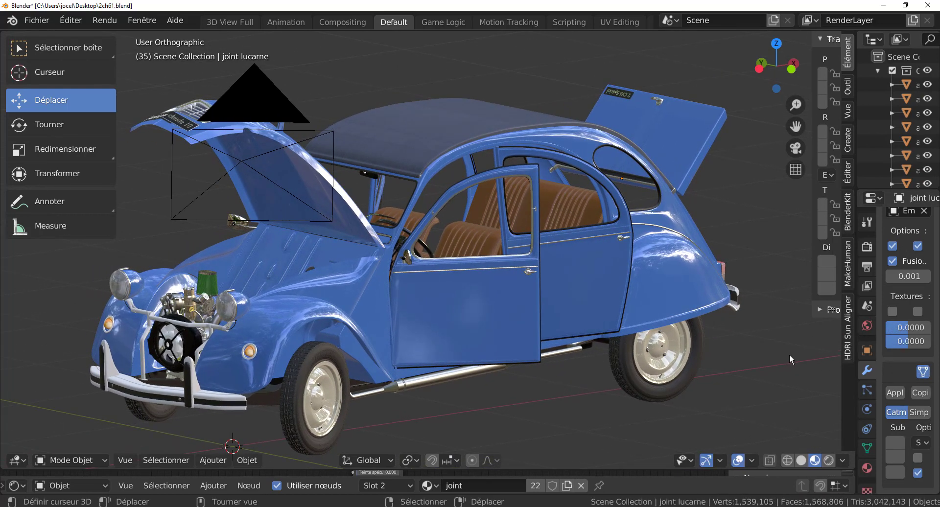
pyautogui.moveTo(753, 373)
pyautogui.mouseDown(button='middle')
pyautogui.moveTo(762, 374)
pyautogui.moveTo(765, 355)
pyautogui.mouseUp(button='middle')
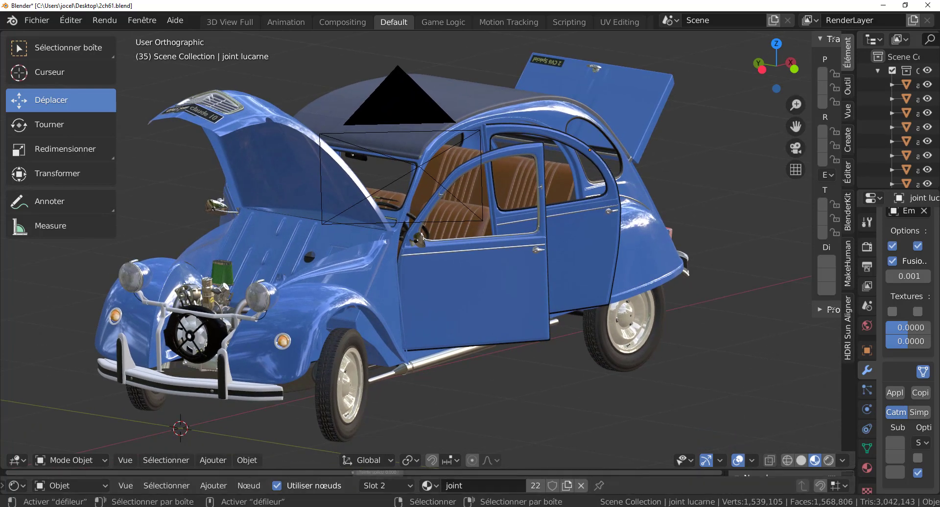
pyautogui.click(686, 472)
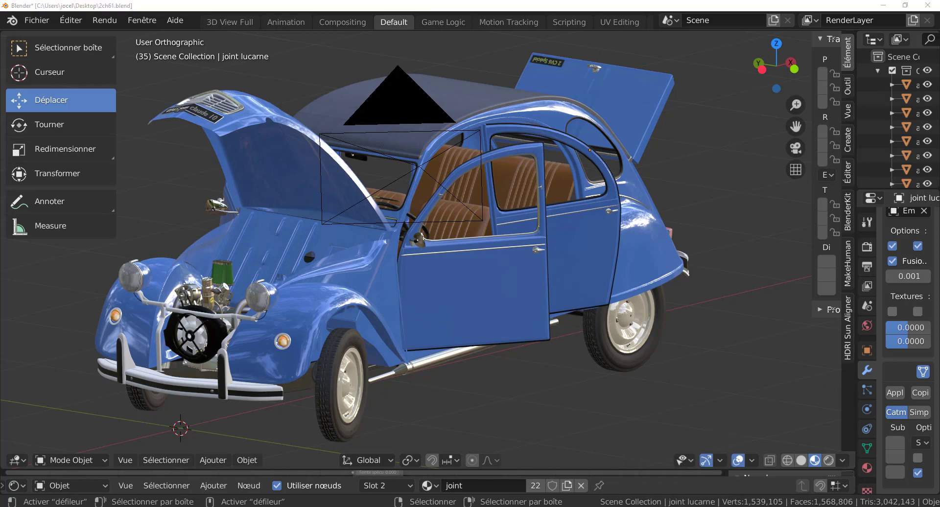
pyautogui.scroll(3, 909, 359)
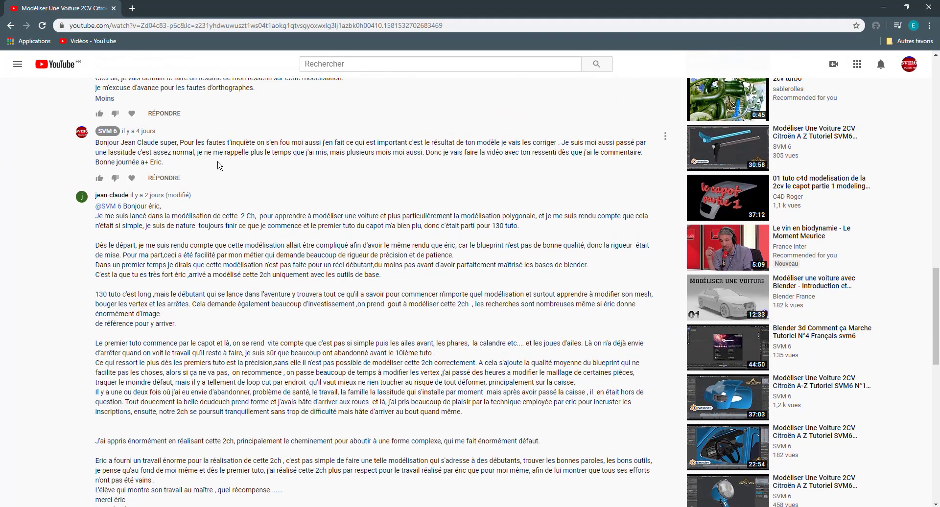
pyautogui.scroll(-1, 218, 209)
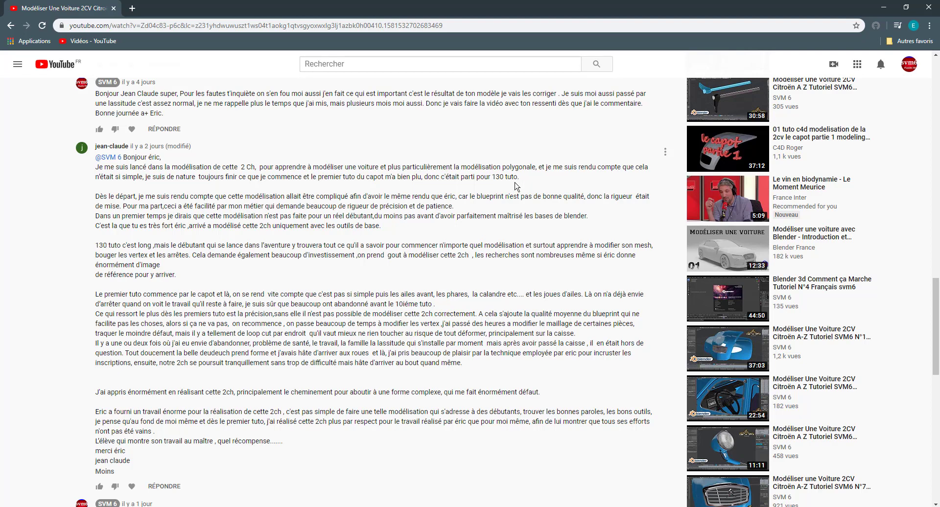
pyautogui.scroll(-1, 516, 186)
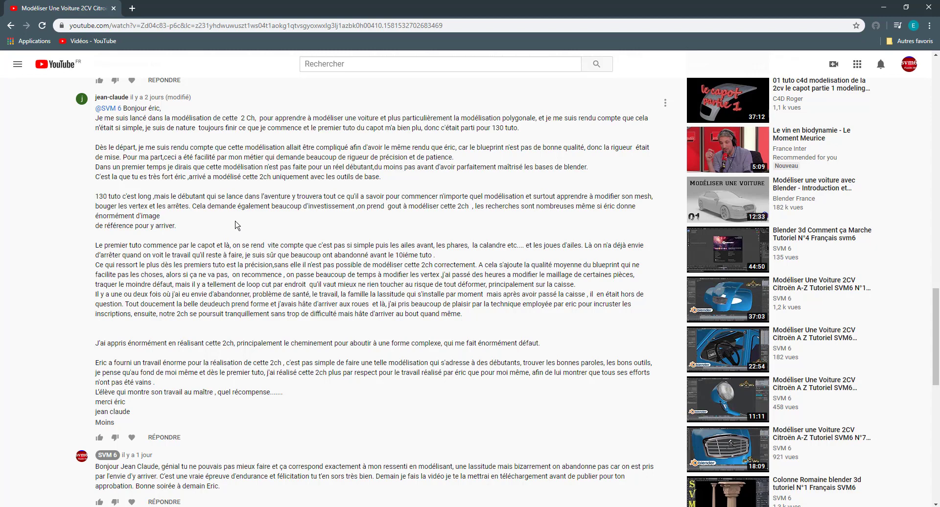
# - Scroll the comments down to the viewer's long 2CV testimonial and the channel's reply
pyautogui.scroll(-1, 238, 225)
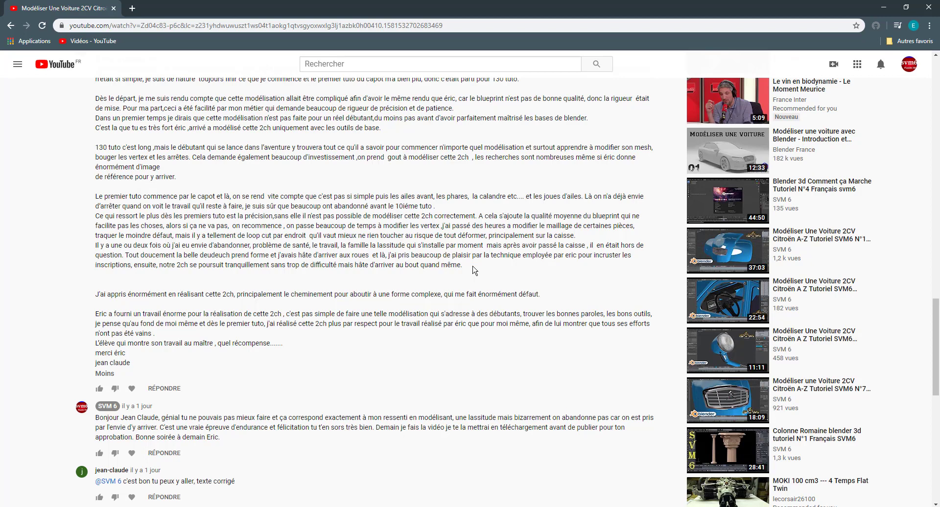
pyautogui.scroll(-1, 474, 270)
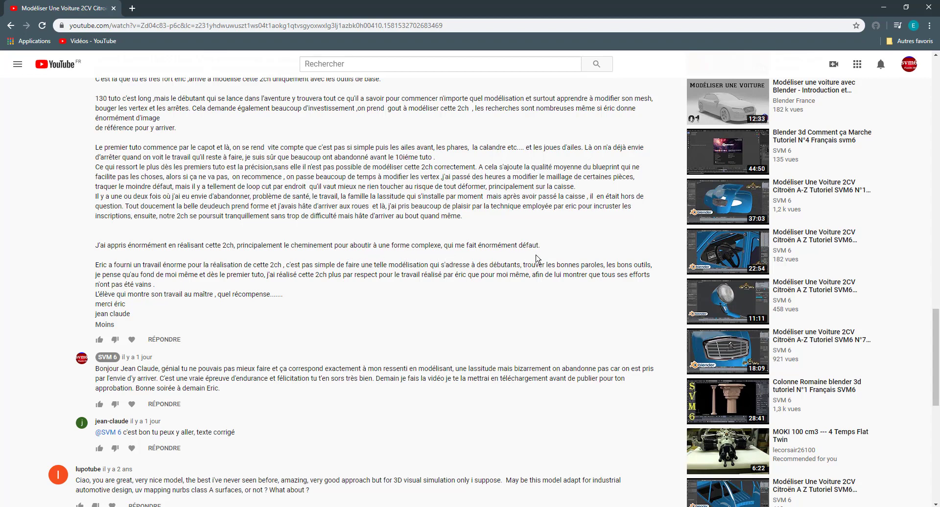
pyautogui.scroll(-1, 537, 257)
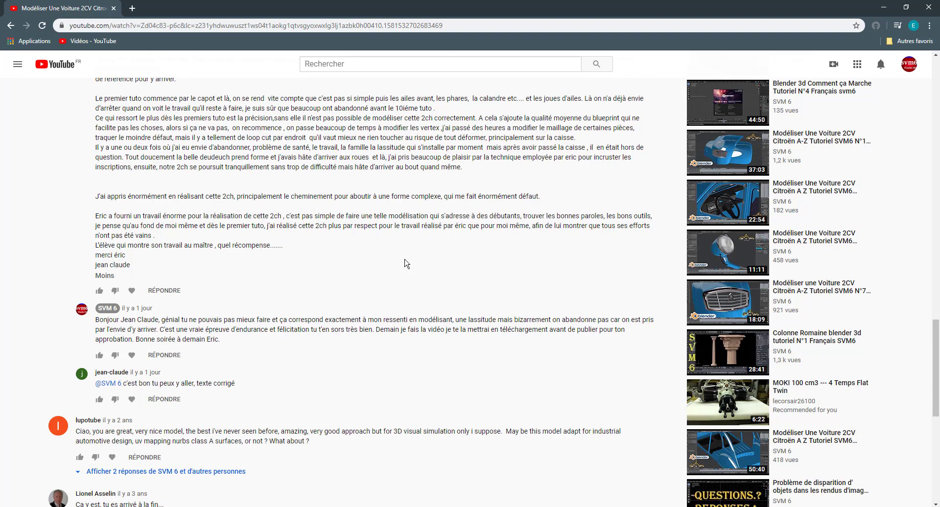
# - Scroll the YouTube page back up to the 2CV tutorial's video player
pyautogui.scroll(1, 933, 291)
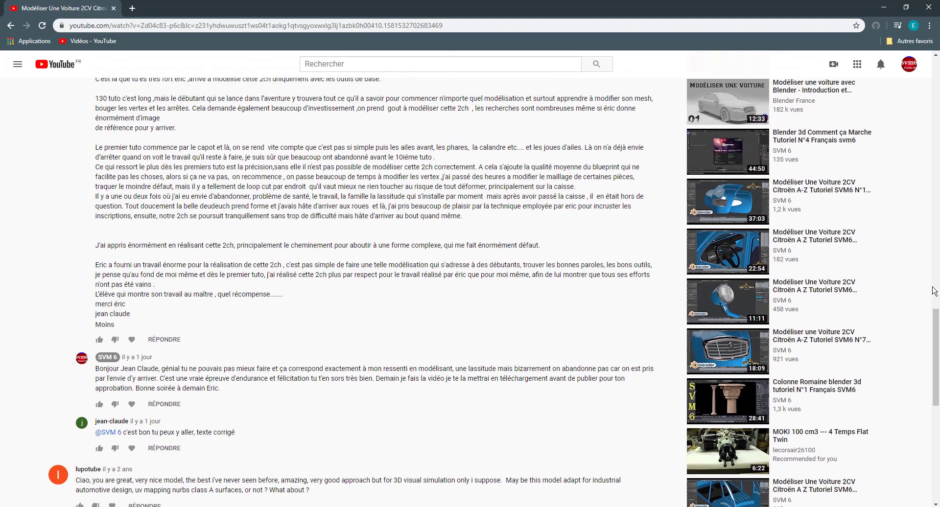
pyautogui.scroll(3, 935, 291)
pyautogui.scroll(3, 936, 293)
pyautogui.scroll(2, 937, 296)
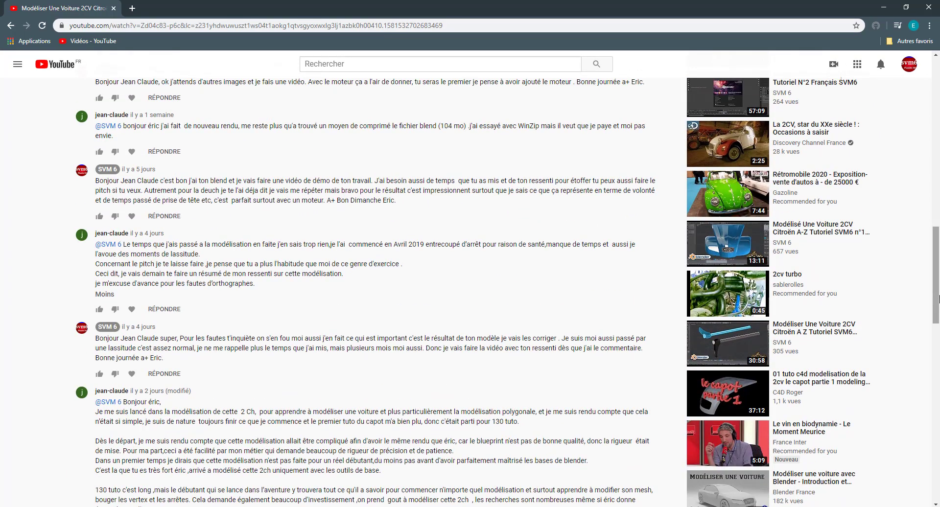
pyautogui.scroll(3, 938, 298)
pyautogui.scroll(4, 939, 298)
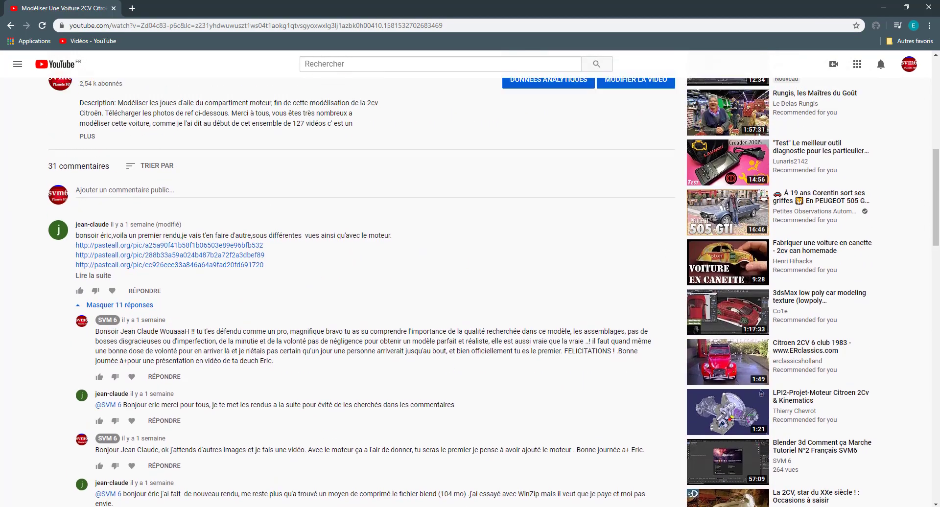
pyautogui.scroll(2, 521, 178)
pyautogui.scroll(2, 521, 177)
pyautogui.scroll(3, 521, 178)
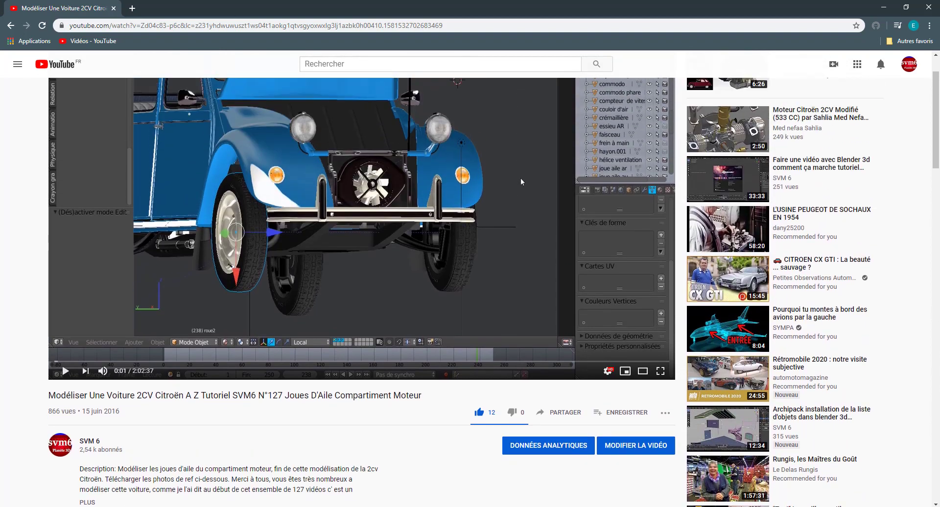
pyautogui.scroll(1, 521, 181)
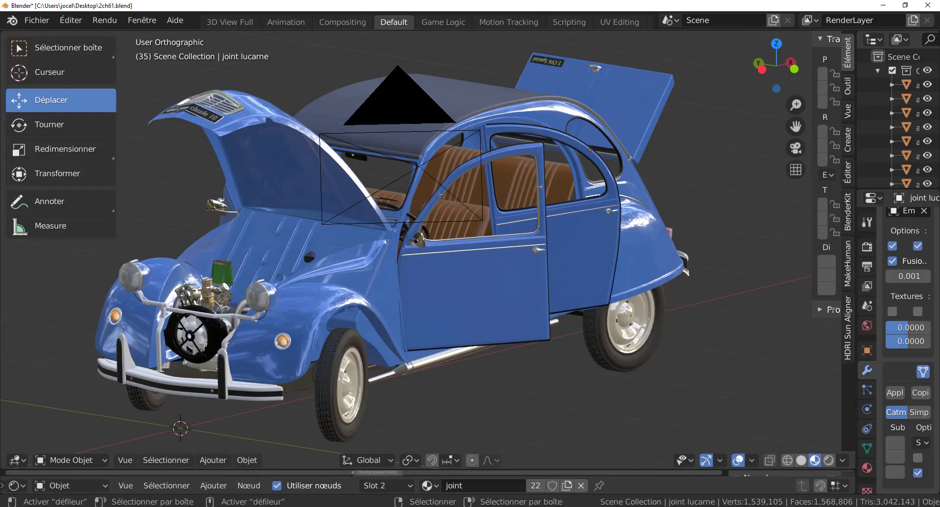
pyautogui.hotkey('alt', 'Tab')
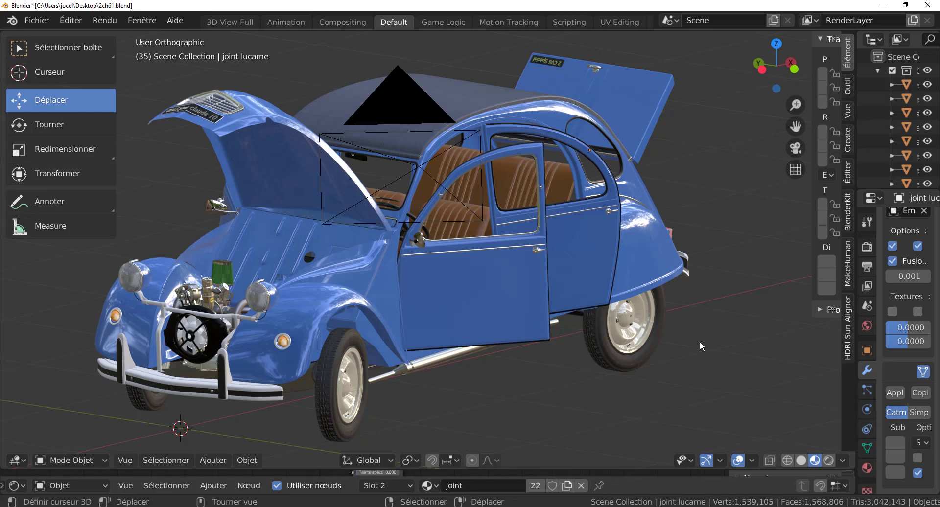
pyautogui.moveTo(703, 333)
pyautogui.mouseDown(button='middle')
pyautogui.moveTo(698, 315)
pyautogui.moveTo(744, 296)
pyautogui.moveTo(739, 249)
pyautogui.mouseUp(button='middle')
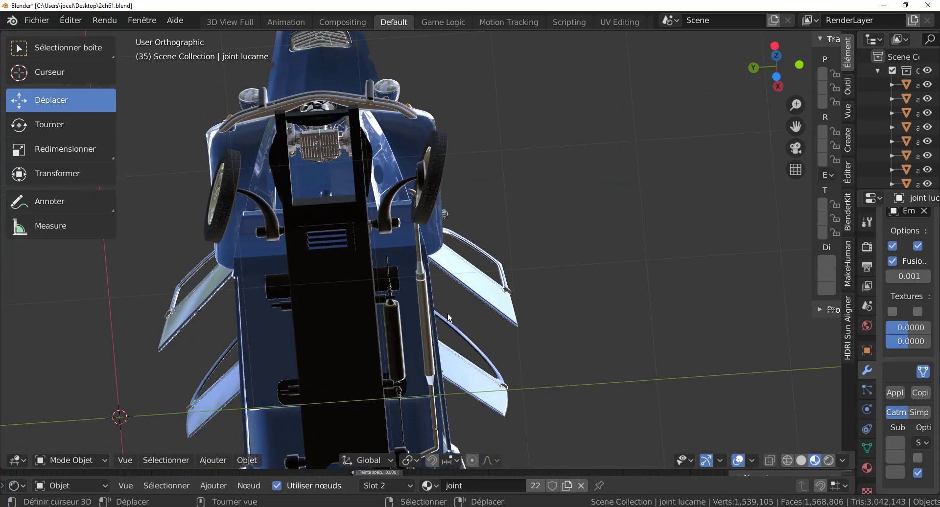
pyautogui.scroll(1, 409, 331)
pyautogui.click(380, 365)
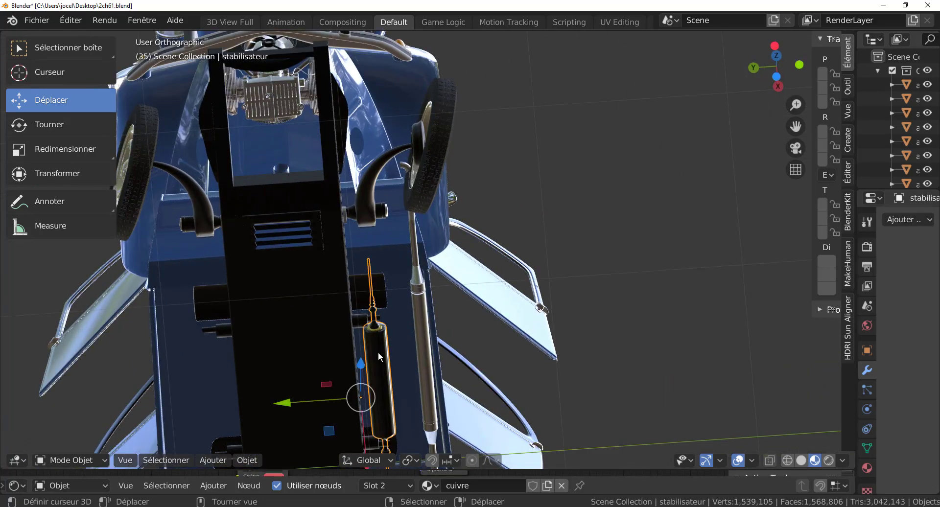
pyautogui.scroll(-2, 193, 398)
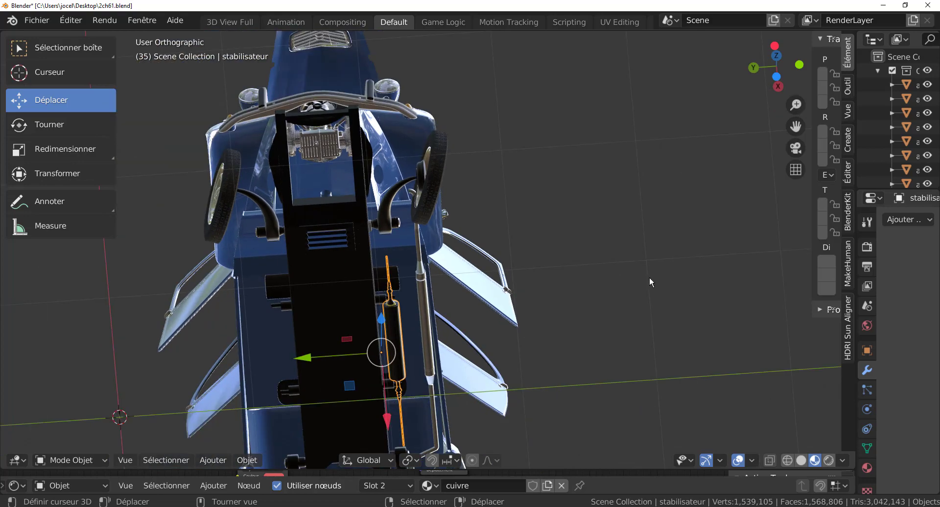
pyautogui.moveTo(666, 279)
pyautogui.mouseDown(button='middle')
pyautogui.moveTo(597, 360)
pyautogui.moveTo(615, 370)
pyautogui.mouseUp(button='middle')
pyautogui.scroll(3, 615, 370)
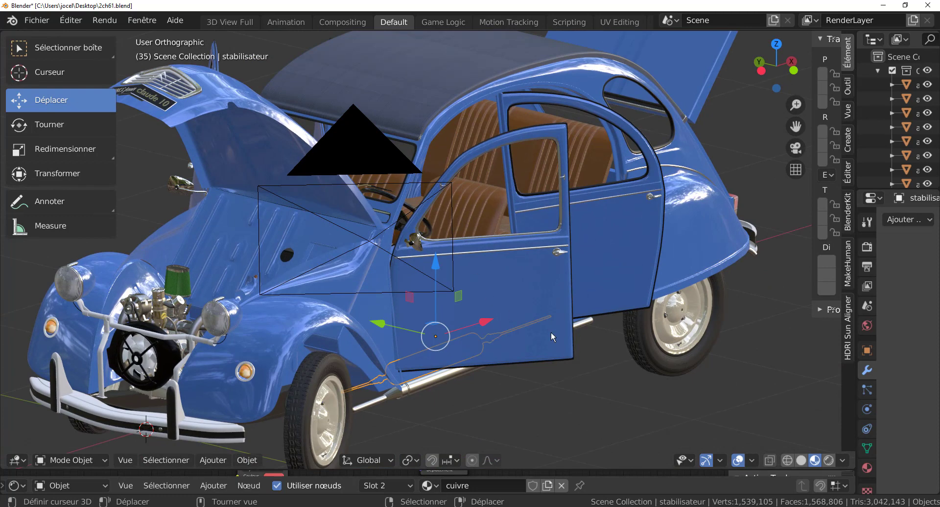
pyautogui.click(539, 375)
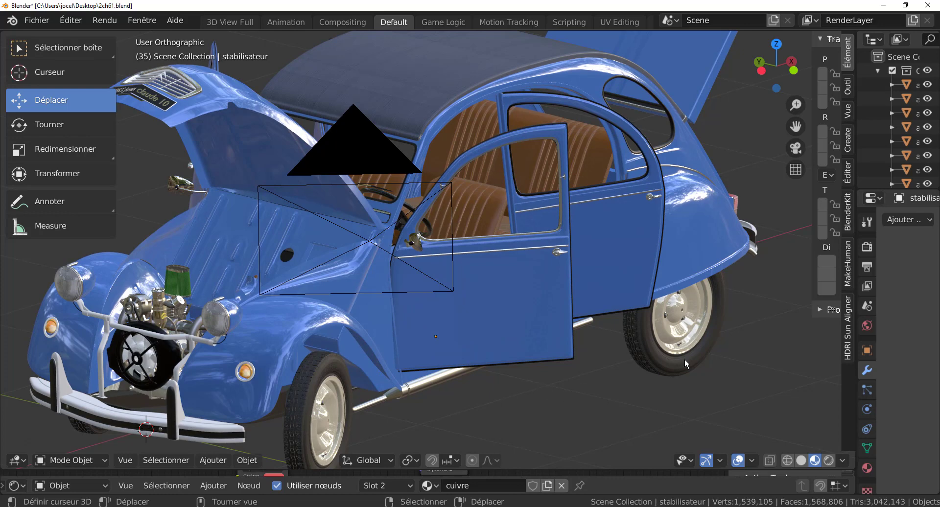
pyautogui.scroll(-2, 659, 378)
pyautogui.moveTo(599, 401)
pyautogui.mouseDown(button='middle')
pyautogui.moveTo(523, 358)
pyautogui.moveTo(656, 402)
pyautogui.moveTo(672, 355)
pyautogui.mouseUp(button='middle')
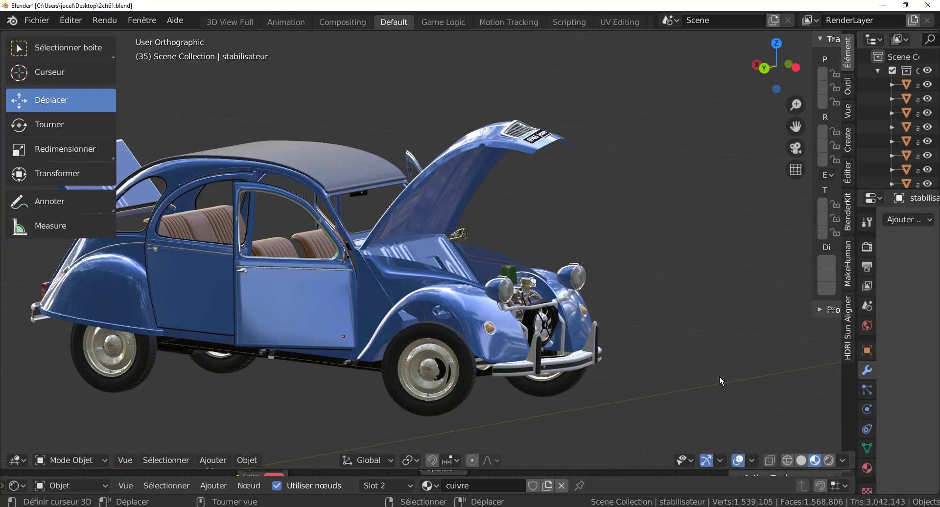
# - Orbit to an elevated front three-quarter view and close the transform sidebar to widen the 3D view
pyautogui.moveTo(721, 381)
pyautogui.mouseDown(button='middle')
pyautogui.moveTo(648, 398)
pyautogui.moveTo(684, 393)
pyautogui.moveTo(539, 396)
pyautogui.moveTo(528, 382)
pyautogui.mouseUp(button='middle')
pyautogui.scroll(3, 533, 392)
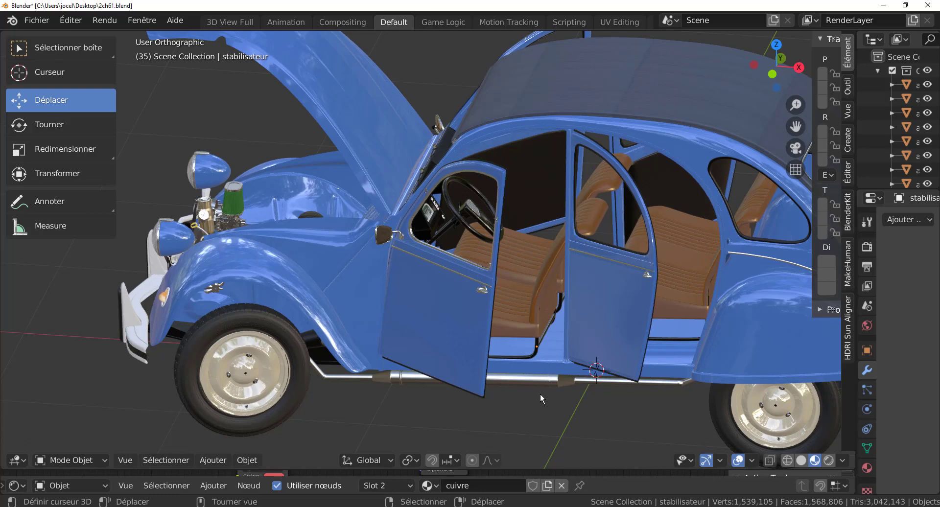
pyautogui.scroll(-4, 553, 411)
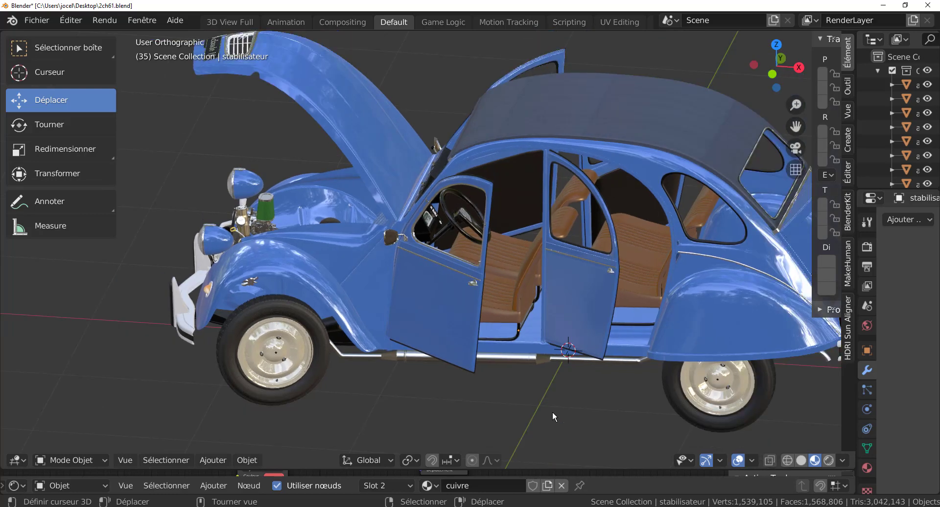
pyautogui.moveTo(552, 411)
pyautogui.mouseDown(button='middle')
pyautogui.moveTo(524, 395)
pyautogui.moveTo(583, 398)
pyautogui.mouseUp(button='middle')
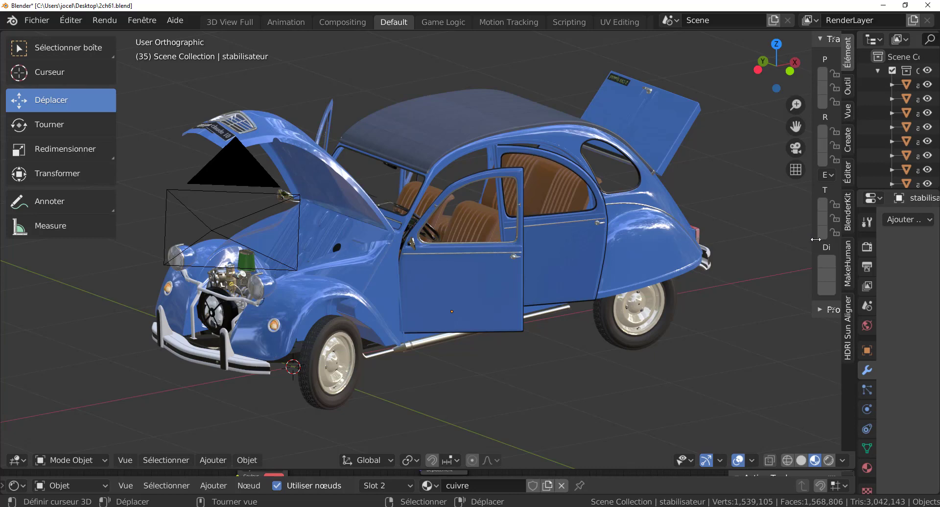
pyautogui.moveTo(814, 238); pyautogui.dragTo(827, 250)
pyautogui.moveTo(766, 310); pyautogui.dragTo(785, 314, button='middle')
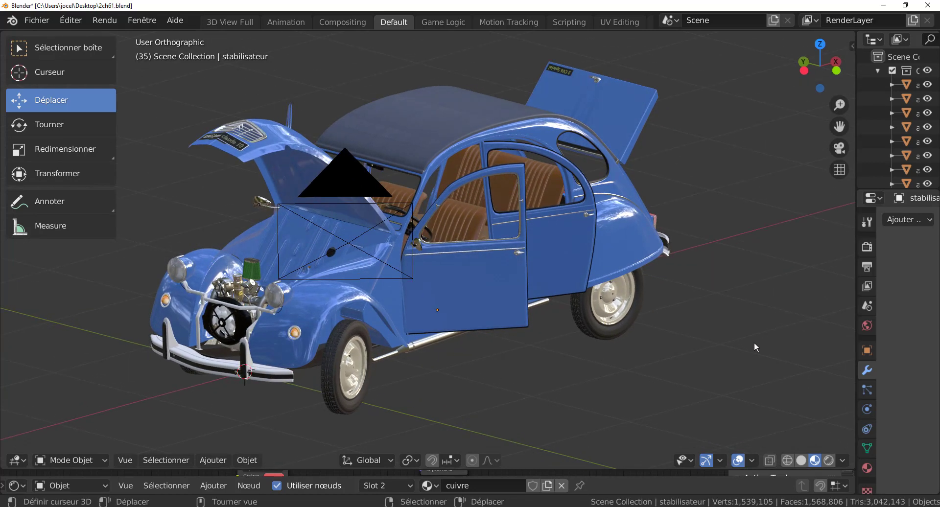